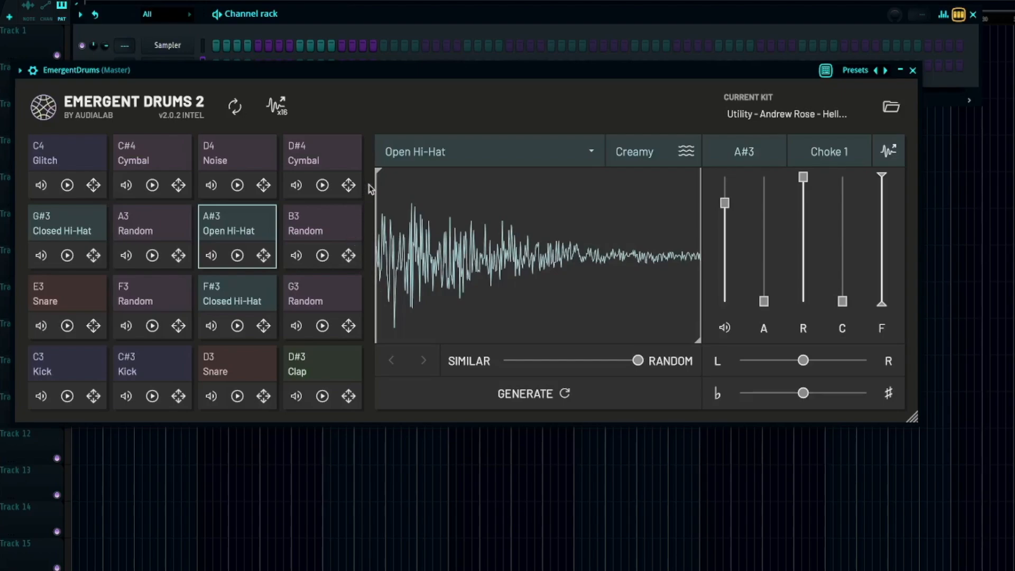
Select the C3 Kick pad and view the list of trigger notes available for it, leaving its note unchanged.
{"action": "left_click_drag", "start_coordinate": [419, 78], "coordinate": [451, 87]}
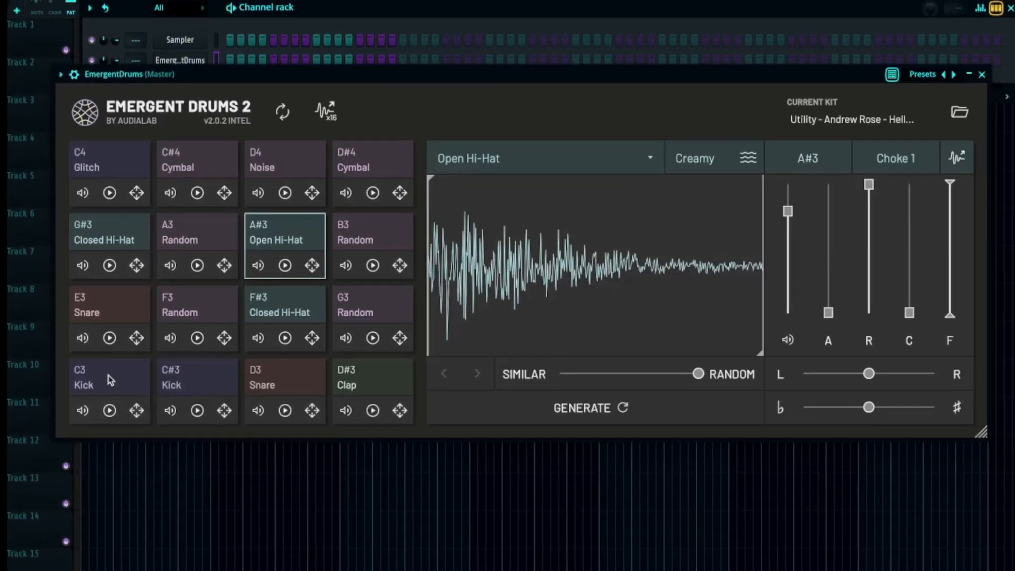
{"action": "left_click", "coordinate": [302, 466]}
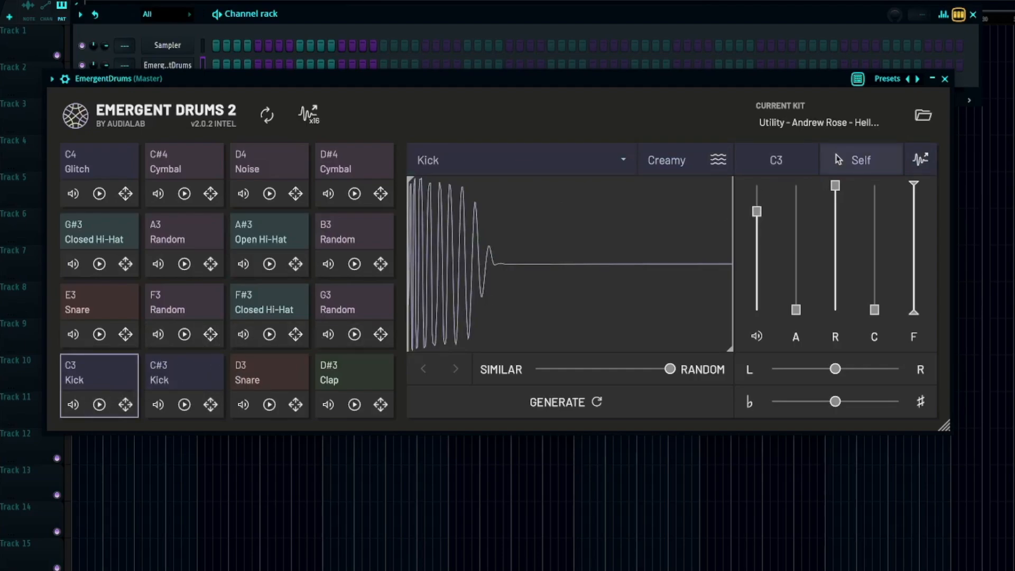
{"action": "left_click", "coordinate": [809, 160]}
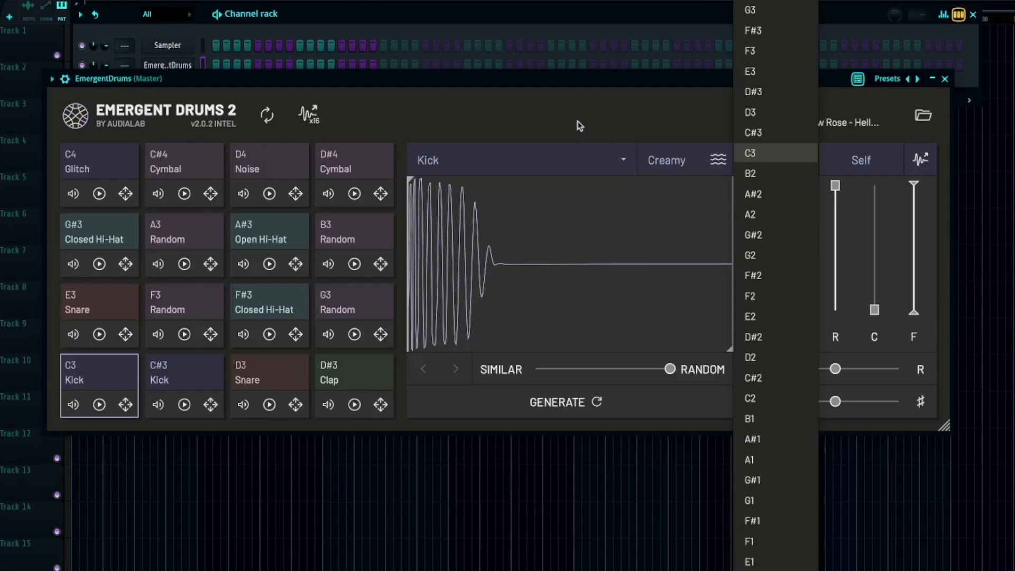
{"action": "left_click", "coordinate": [558, 124]}
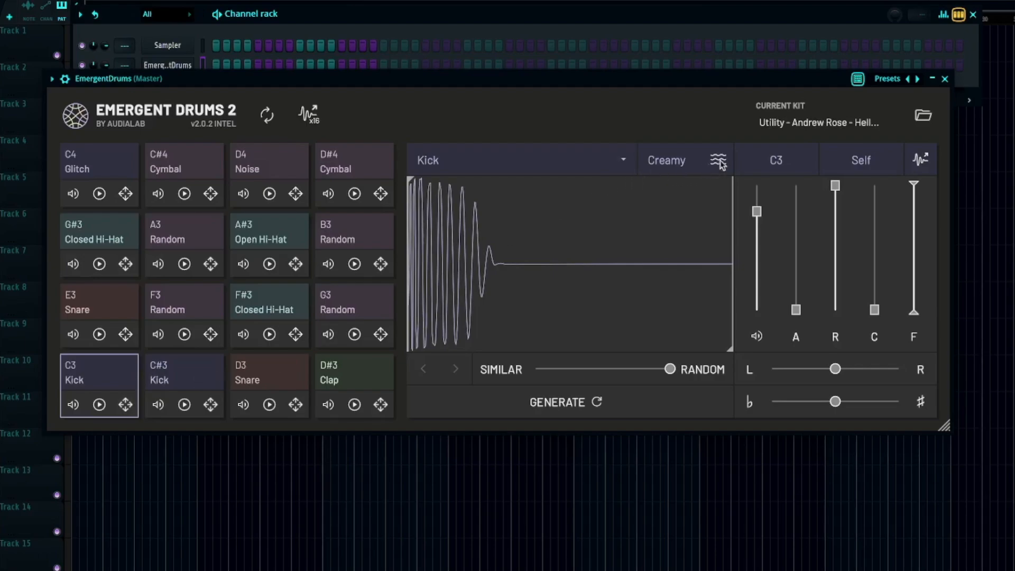
{"action": "left_click", "coordinate": [775, 160]}
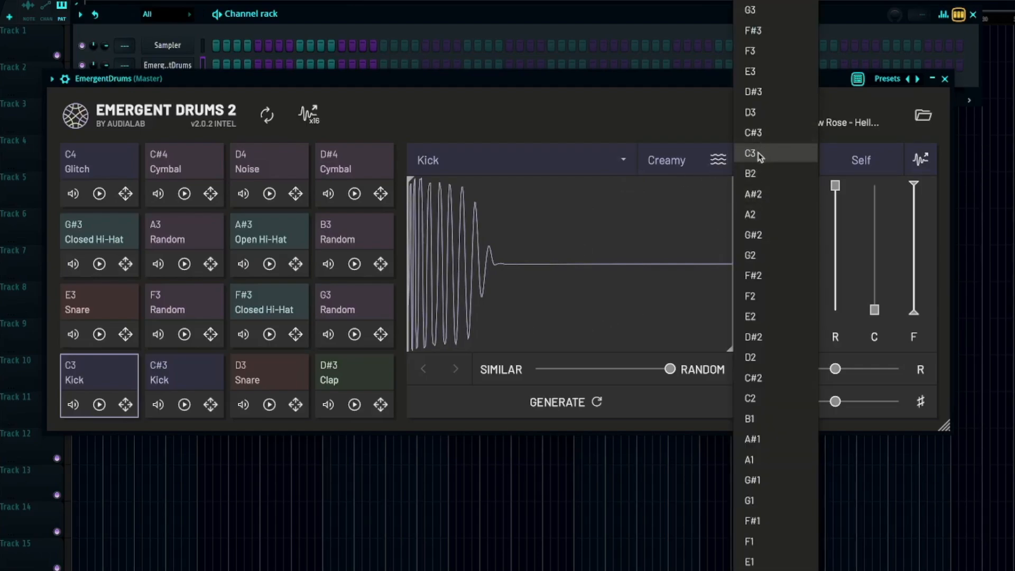
{"action": "left_click", "coordinate": [652, 125]}
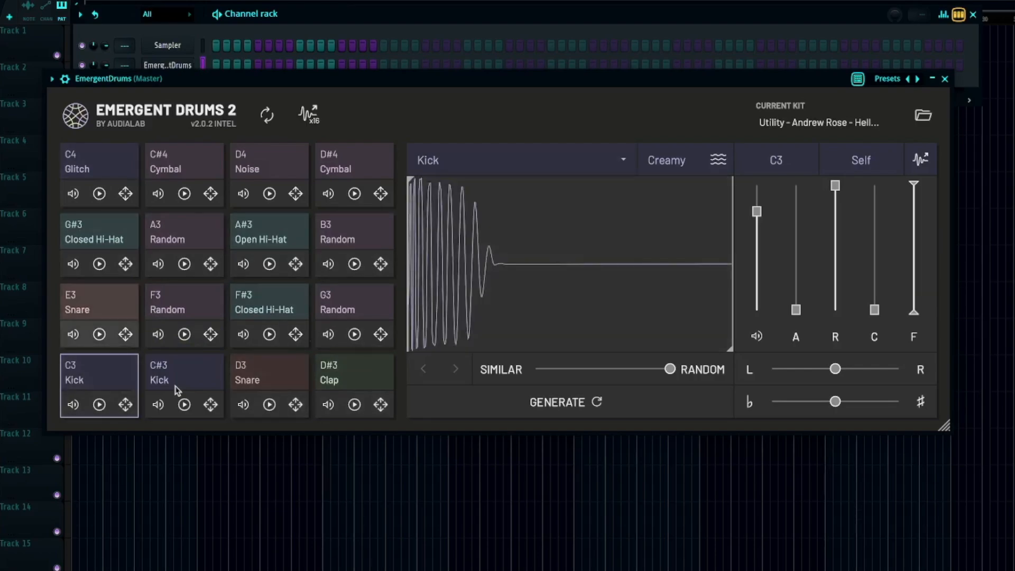
Browse the kit presets in the ED 1 and ED 2 collections.
{"action": "left_click", "coordinate": [834, 121]}
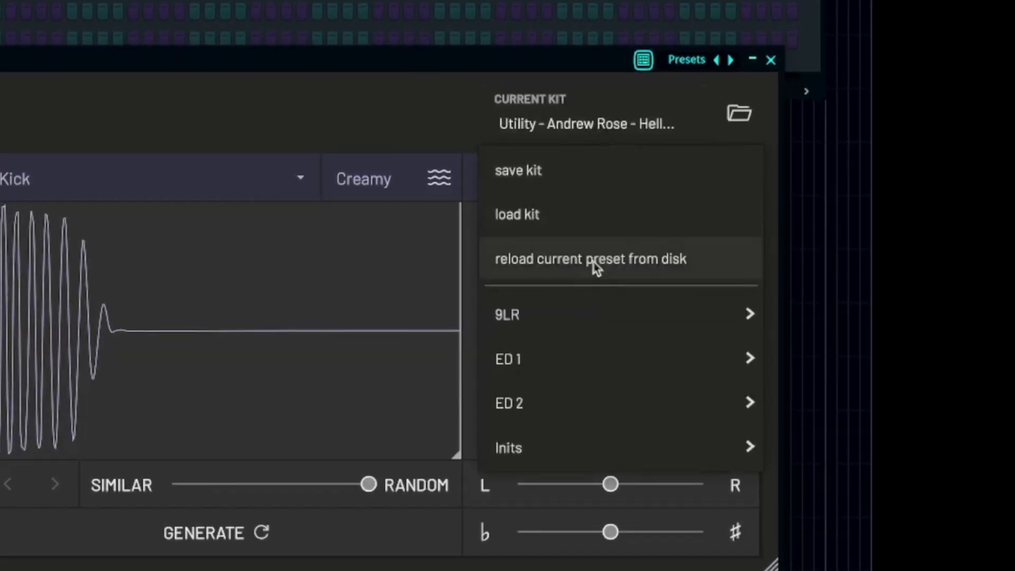
{"action": "mouse_move", "coordinate": [596, 323]}
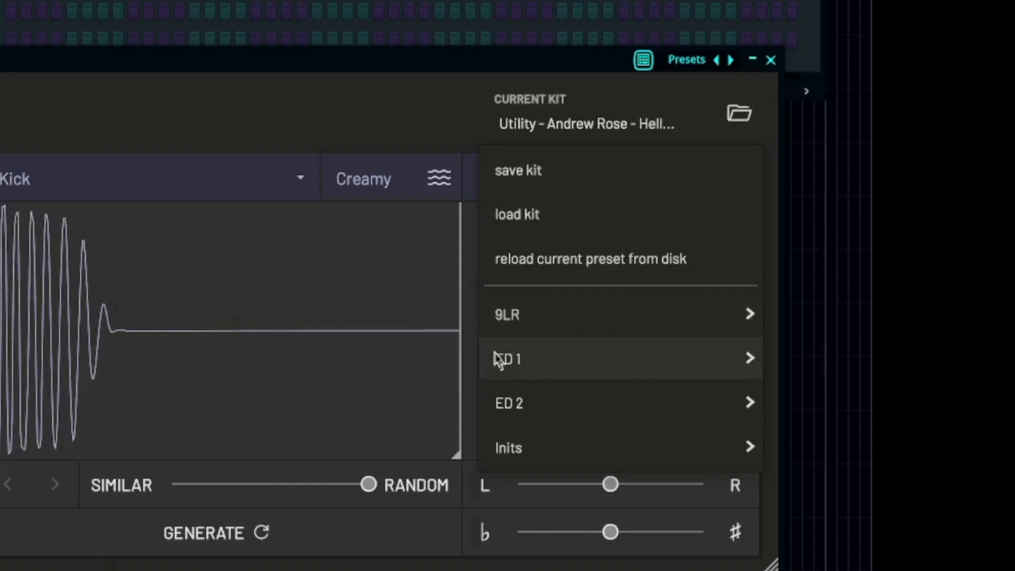
{"action": "mouse_move", "coordinate": [550, 376]}
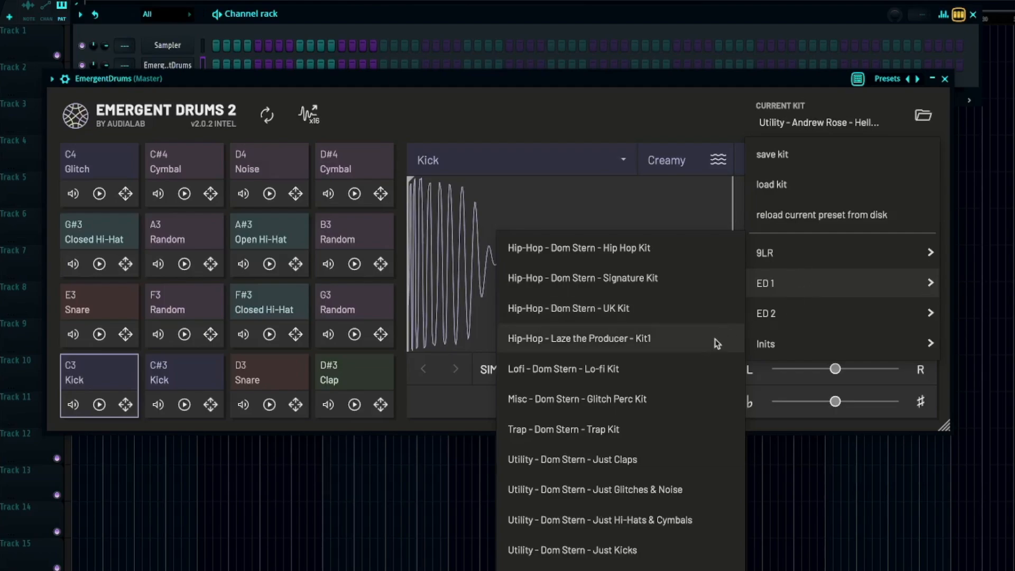
{"action": "mouse_move", "coordinate": [829, 312]}
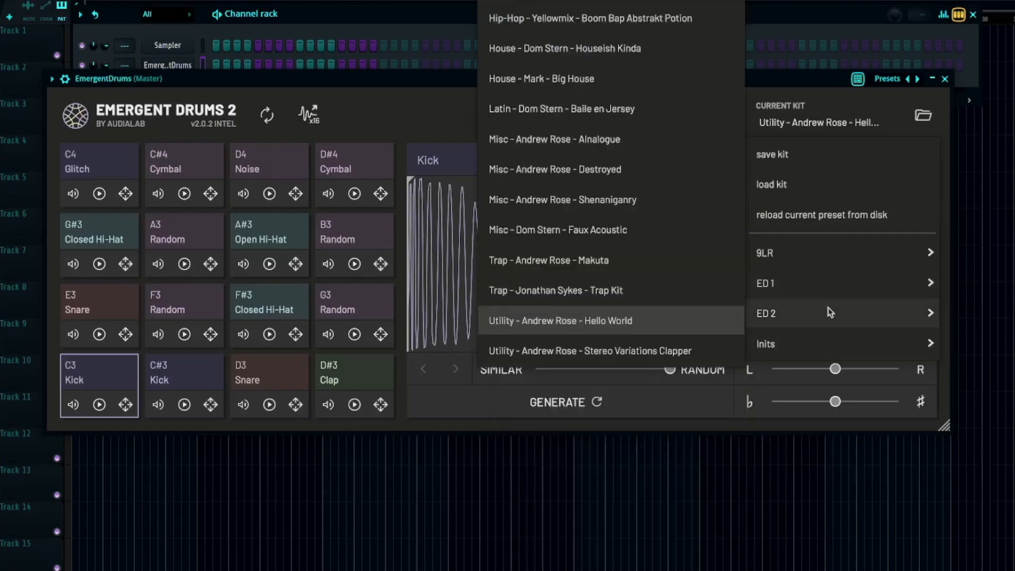
Inspect the D#4 Cymbal, D4 Noise and C#4 Cymbal pads, viewing the available sound types without changing them.
{"action": "left_click", "coordinate": [349, 170]}
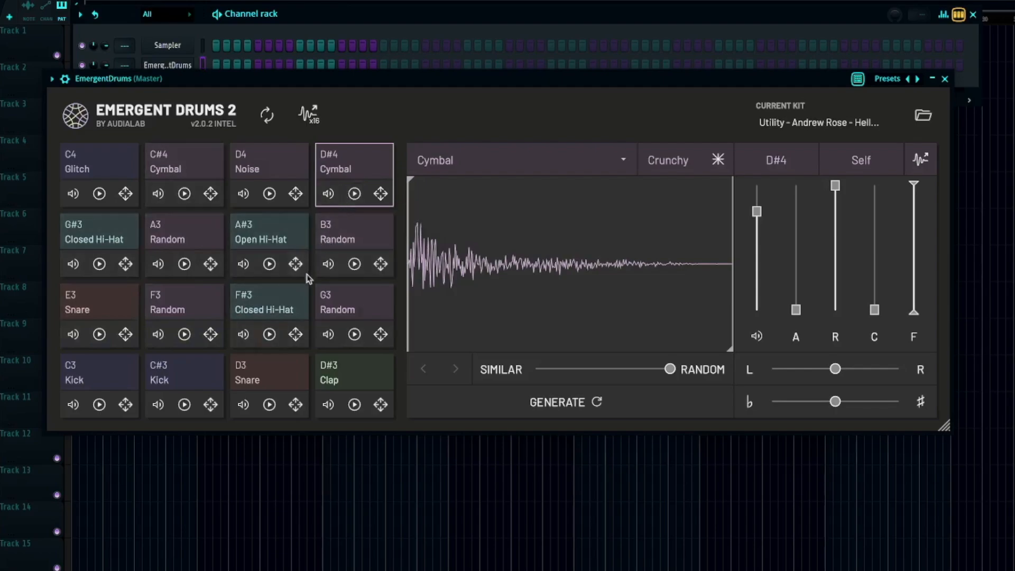
{"action": "left_click", "coordinate": [486, 164]}
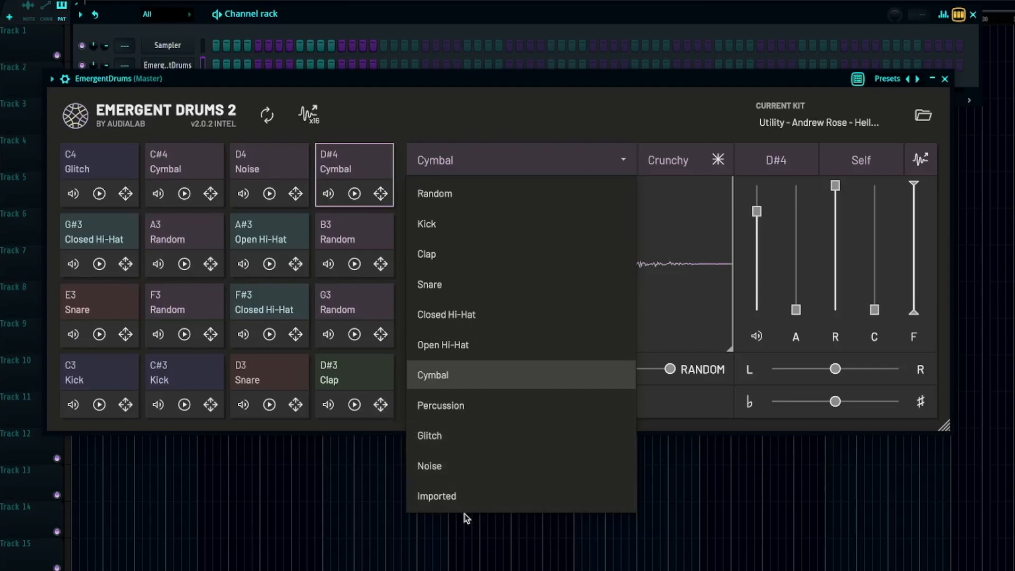
{"action": "left_click", "coordinate": [436, 120]}
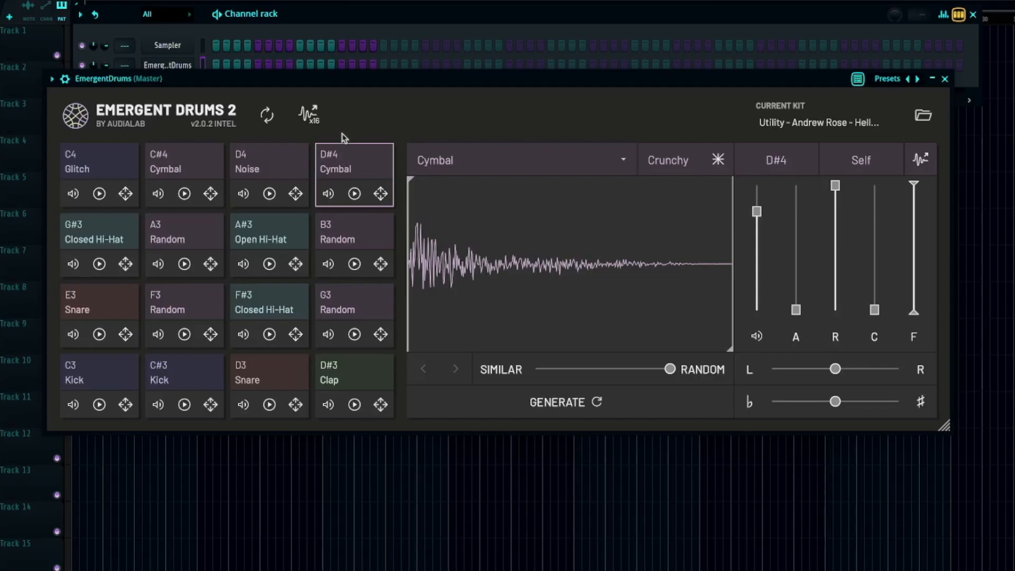
{"action": "left_click", "coordinate": [273, 171]}
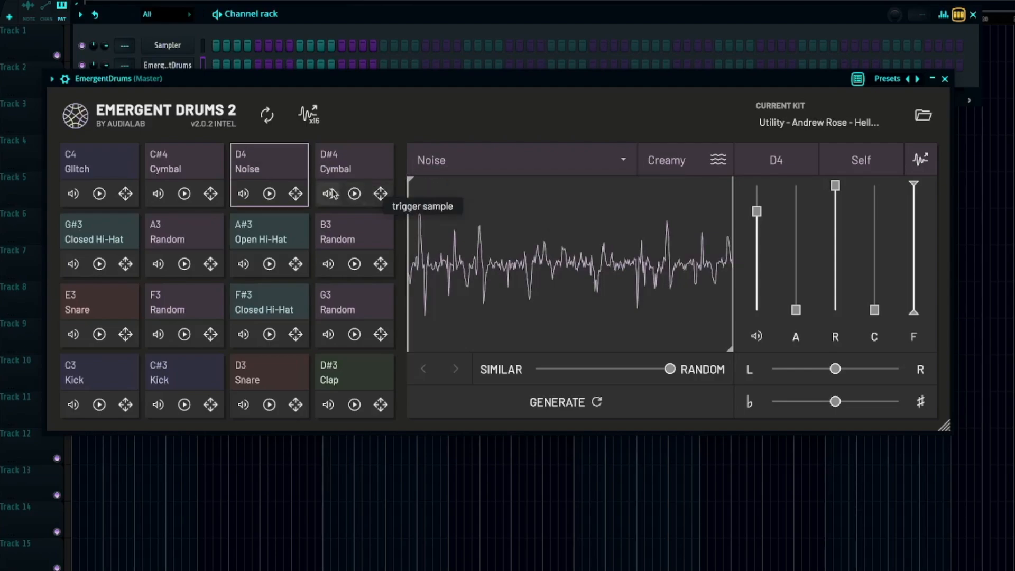
{"action": "left_click", "coordinate": [531, 165]}
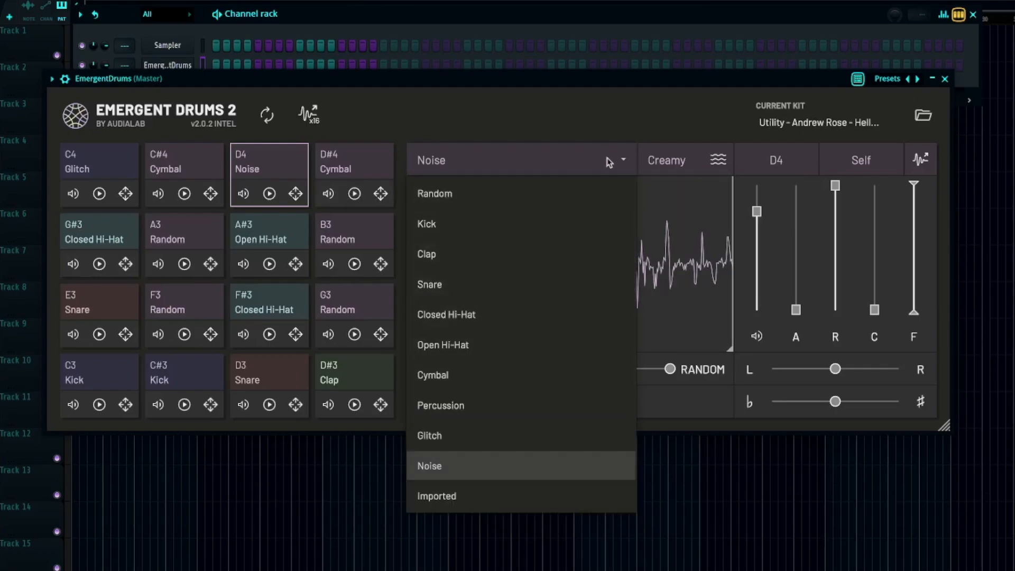
{"action": "left_click", "coordinate": [312, 166]}
{"action": "left_click", "coordinate": [180, 161]}
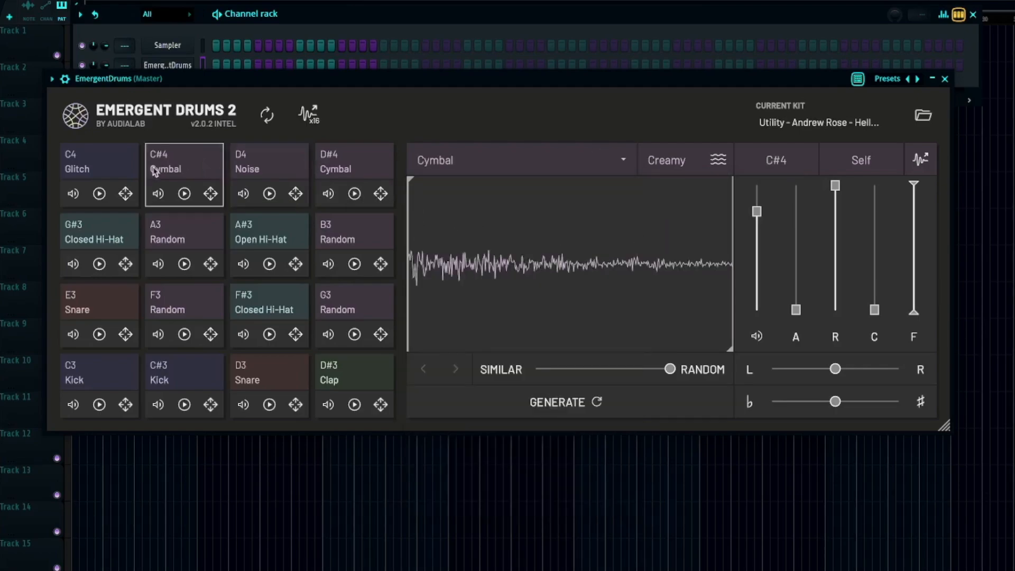
Change the AI generation model of the C4 Glitch pad to Crunchy.
{"action": "left_click", "coordinate": [112, 167]}
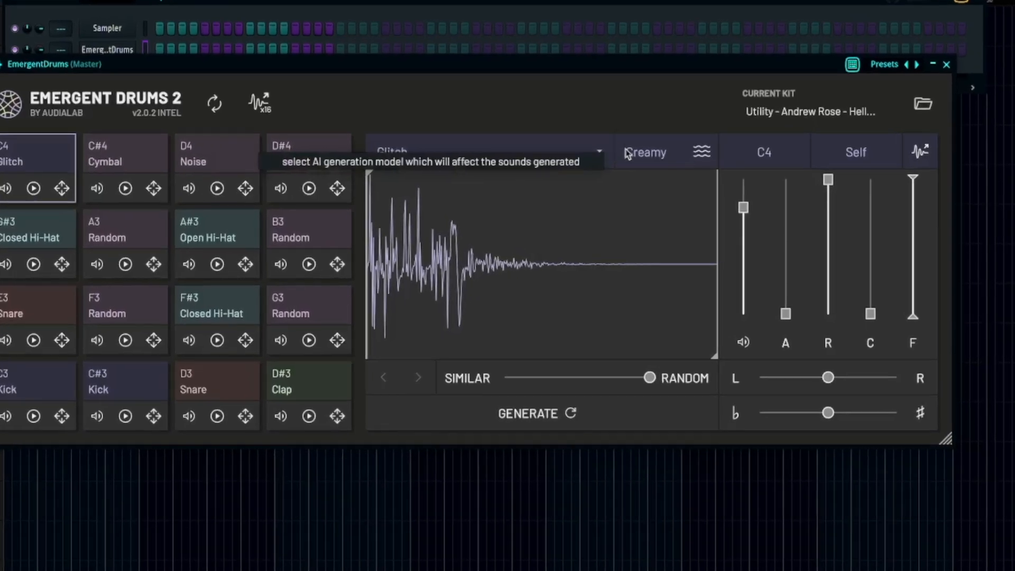
{"action": "left_click", "coordinate": [628, 153]}
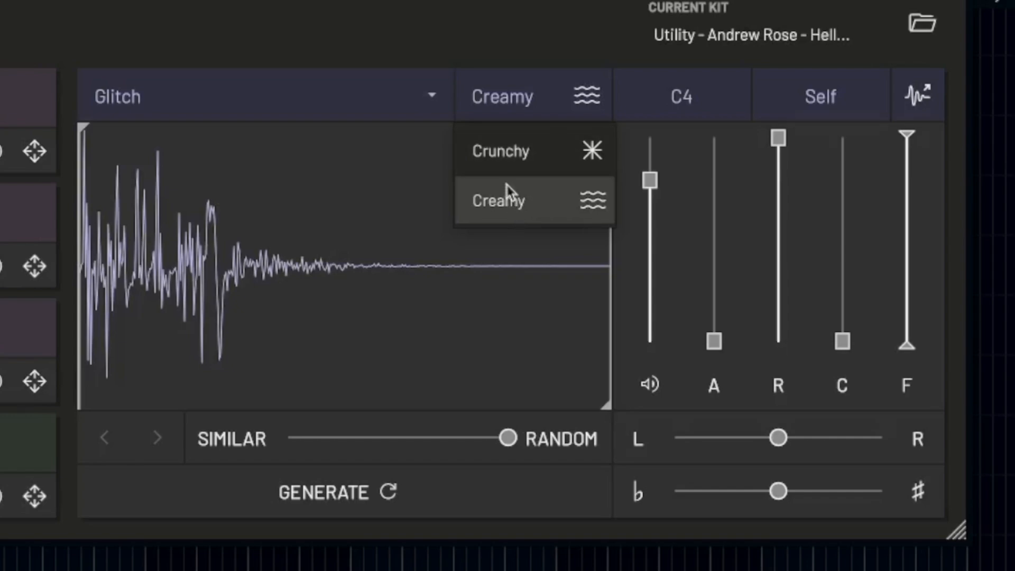
{"action": "left_click", "coordinate": [513, 153]}
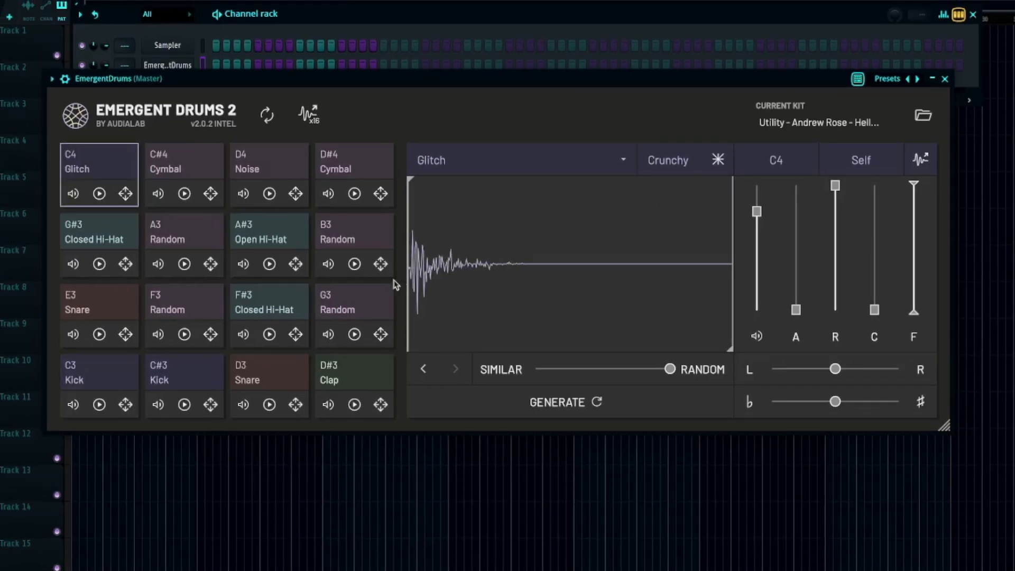
Audition the C3 Kick pad's sample and change its AI generation model to Crunchy.
{"action": "left_click", "coordinate": [93, 374]}
{"action": "left_click", "coordinate": [653, 236]}
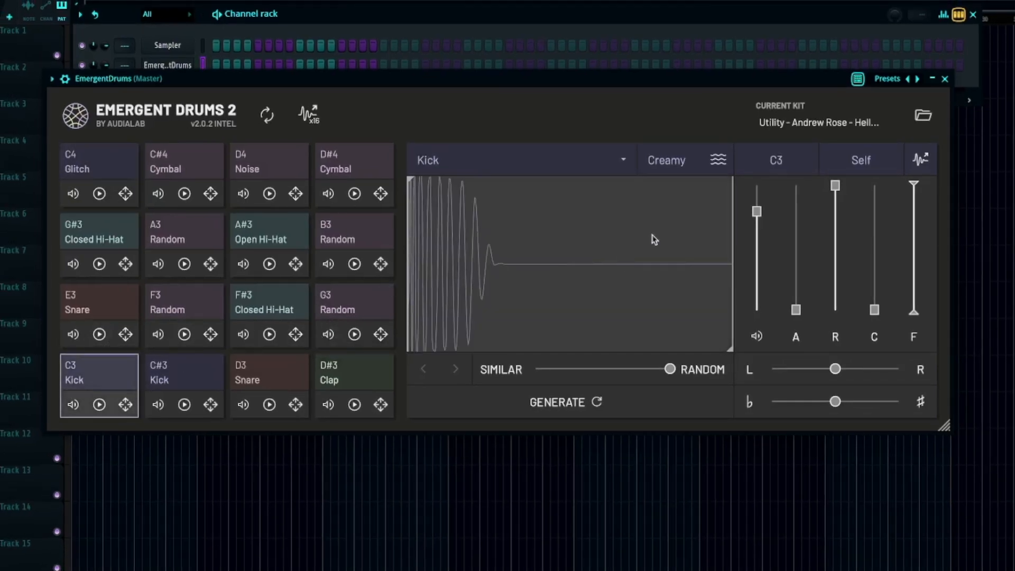
{"action": "left_click", "coordinate": [699, 168]}
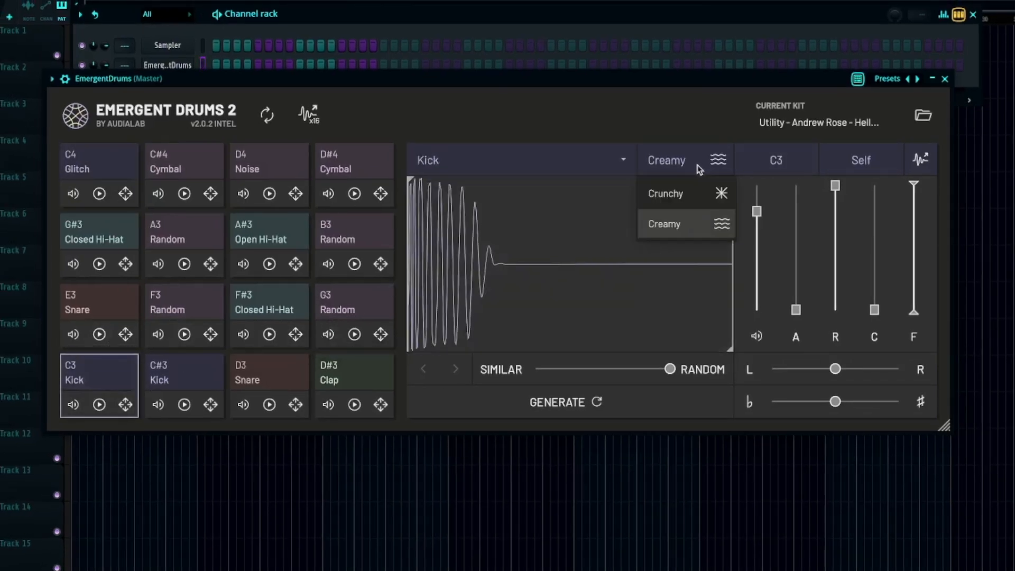
{"action": "left_click", "coordinate": [686, 196]}
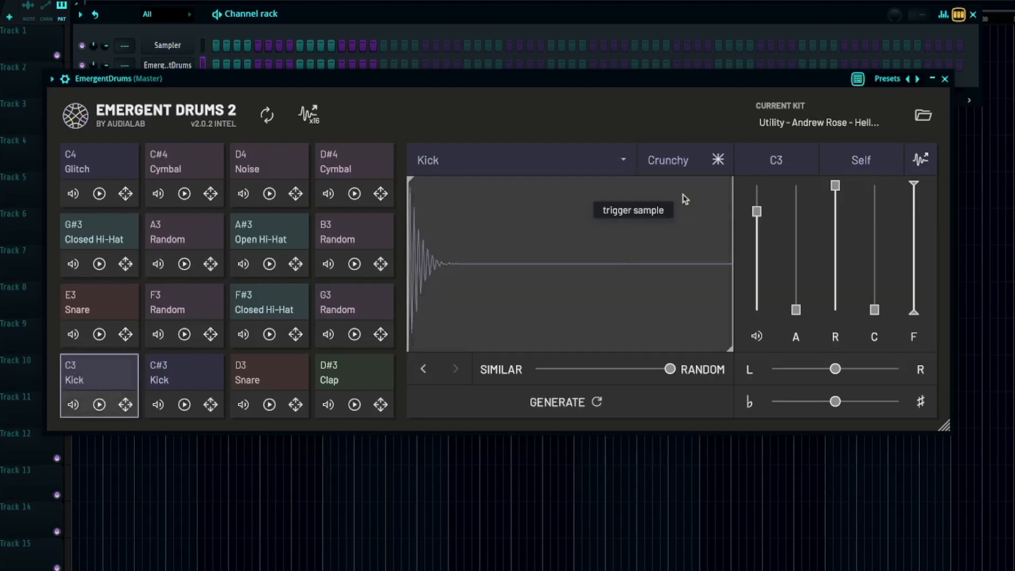
Set the C3 Kick pad's generation model back to Creamy and generate two new kick samples.
{"action": "left_click", "coordinate": [689, 161]}
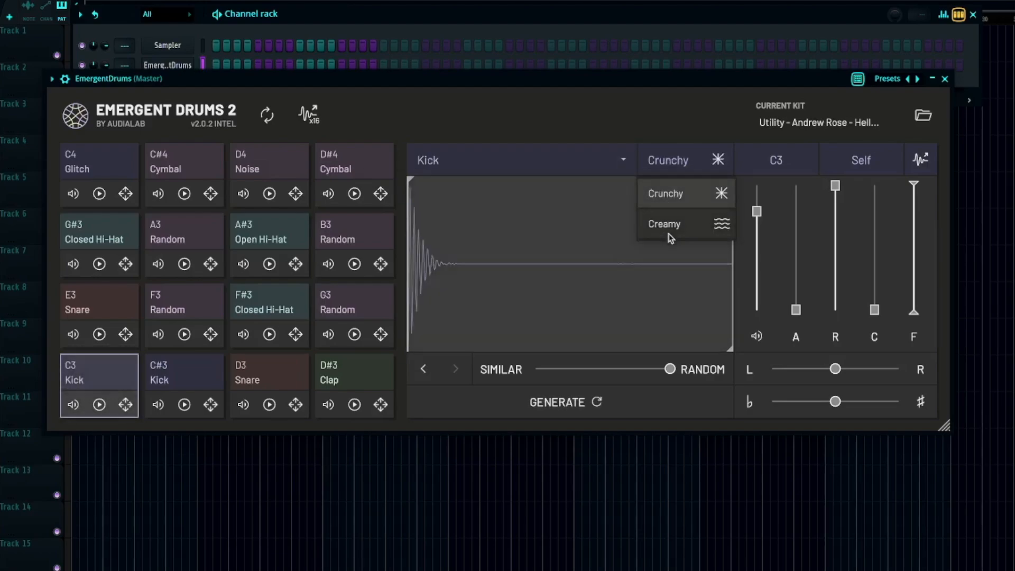
{"action": "left_click", "coordinate": [669, 233]}
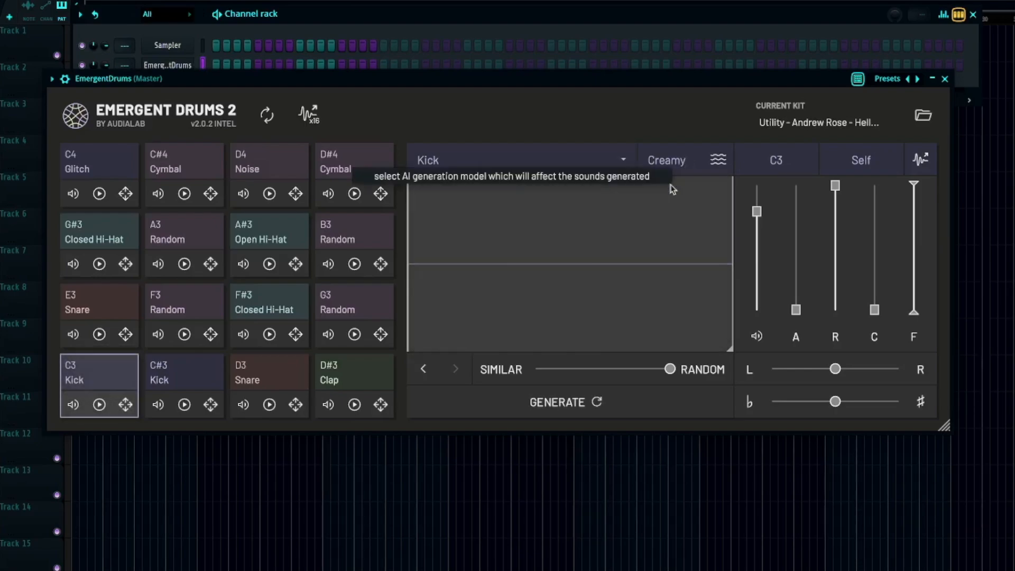
{"action": "left_click", "coordinate": [546, 411]}
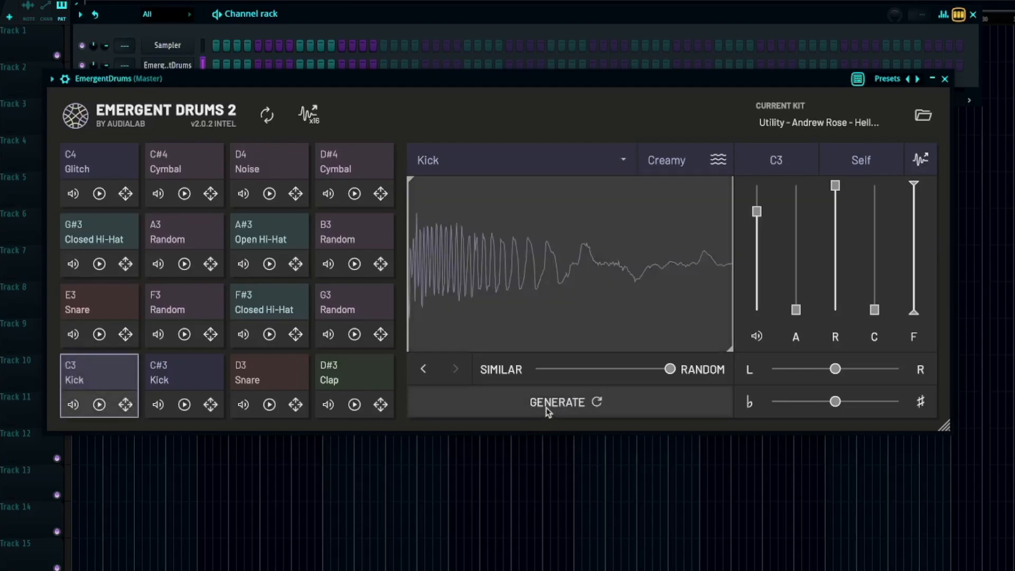
{"action": "left_click", "coordinate": [540, 403]}
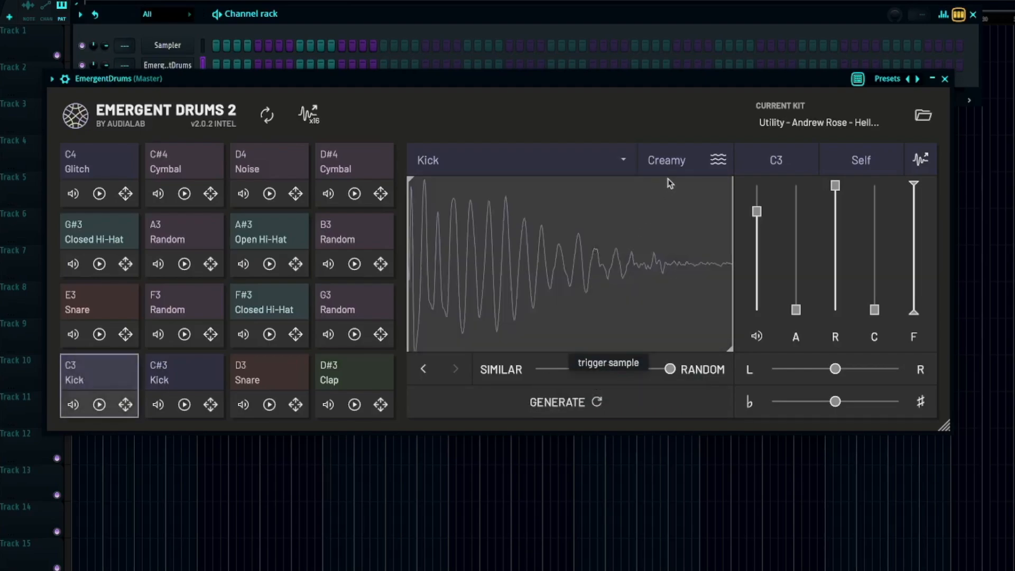
Switch the C3 Kick pad to the Crunchy model and generate a new kick sample.
{"action": "left_click", "coordinate": [679, 167]}
{"action": "left_click", "coordinate": [668, 205]}
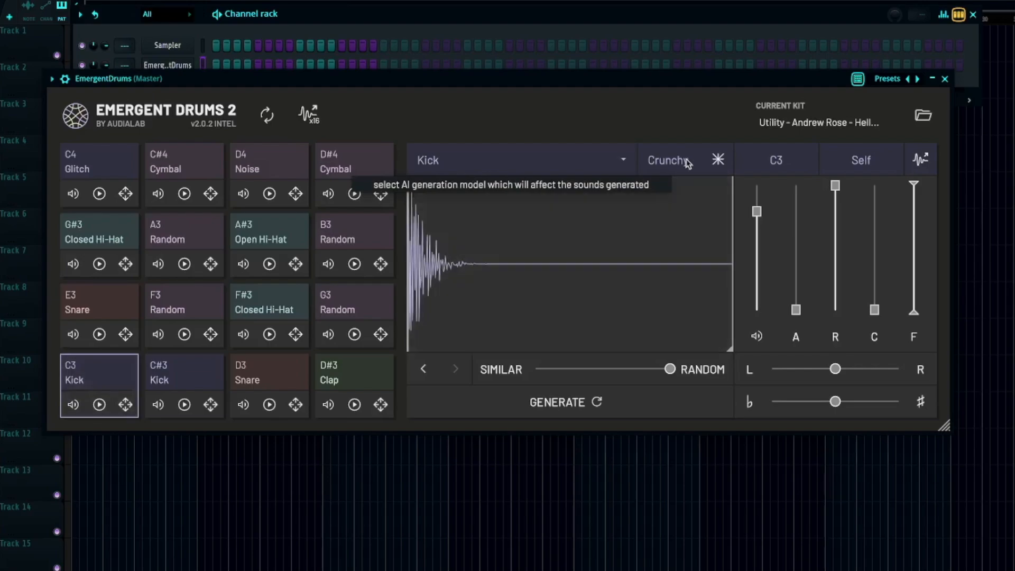
{"action": "left_click", "coordinate": [596, 399]}
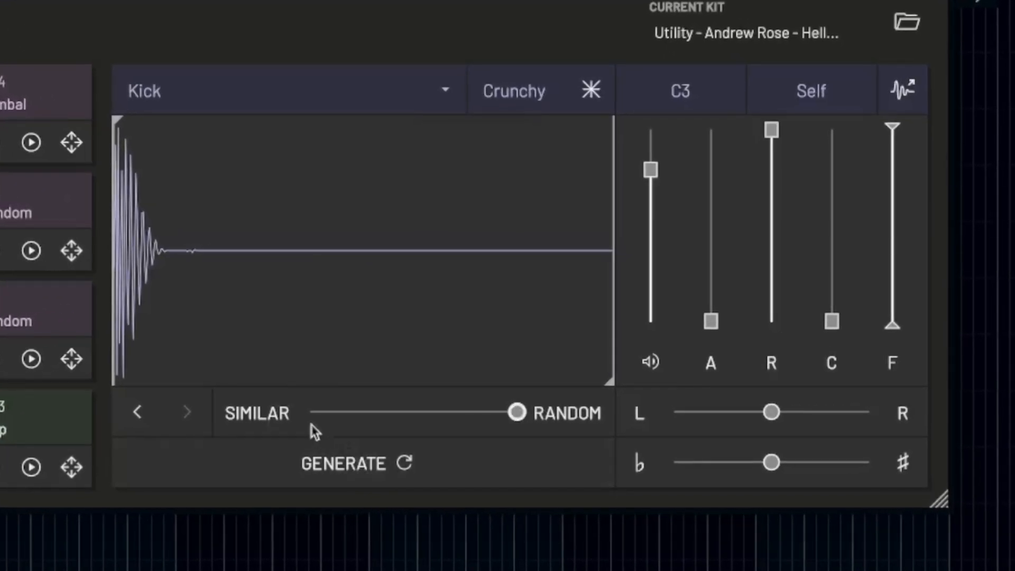
Set the C3 Kick's difference slider slightly below halfway between Similar and Random, and generate a variation of the kick.
{"action": "left_click_drag", "start_coordinate": [519, 414], "coordinate": [306, 444]}
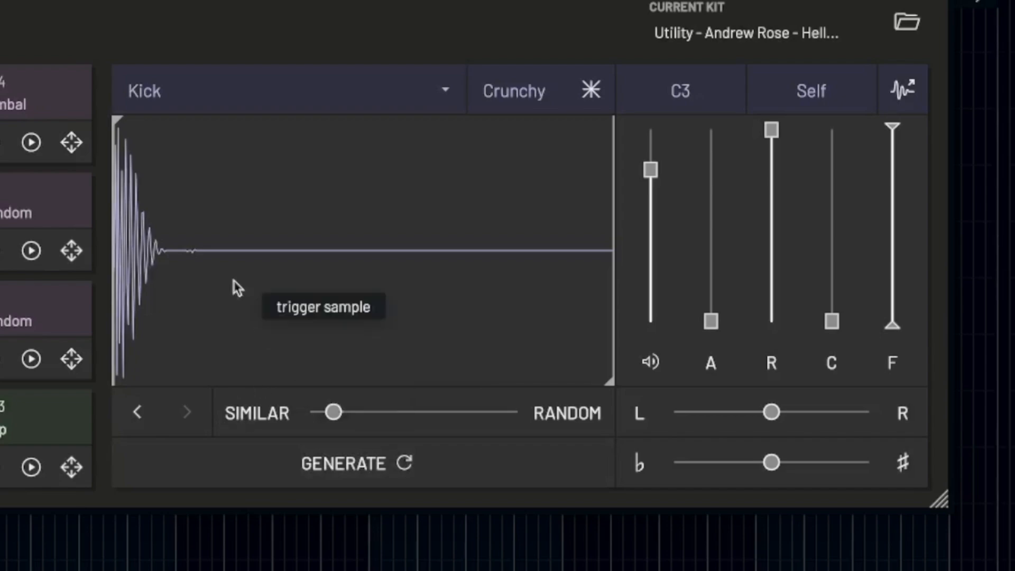
{"action": "left_click_drag", "start_coordinate": [333, 419], "coordinate": [391, 418]}
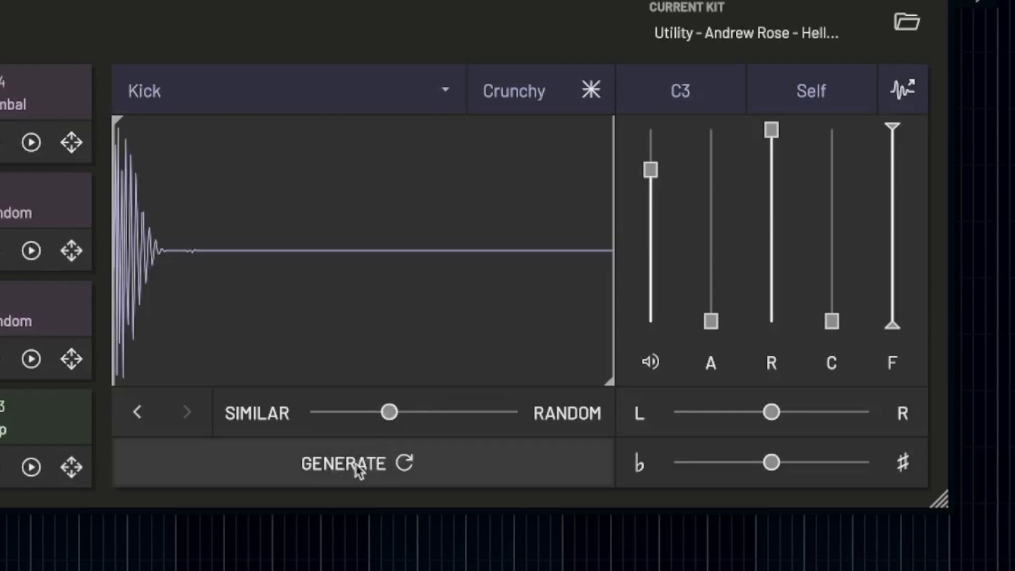
{"action": "left_click", "coordinate": [356, 468]}
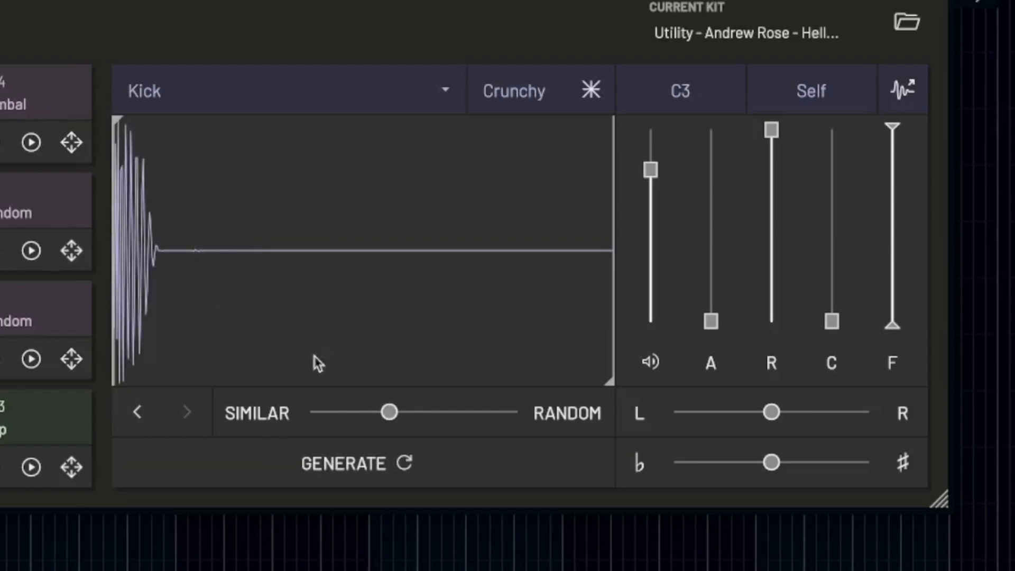
Compare the previous C3 Kick sample with its variation, and generate two more variations at the same difference setting.
{"action": "left_click", "coordinate": [154, 411]}
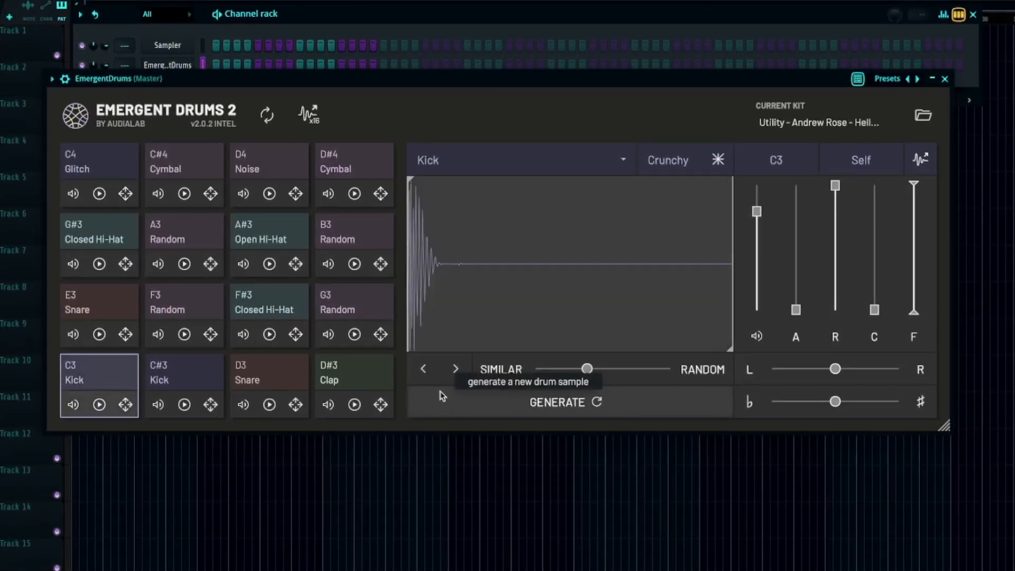
{"action": "left_click", "coordinate": [455, 369]}
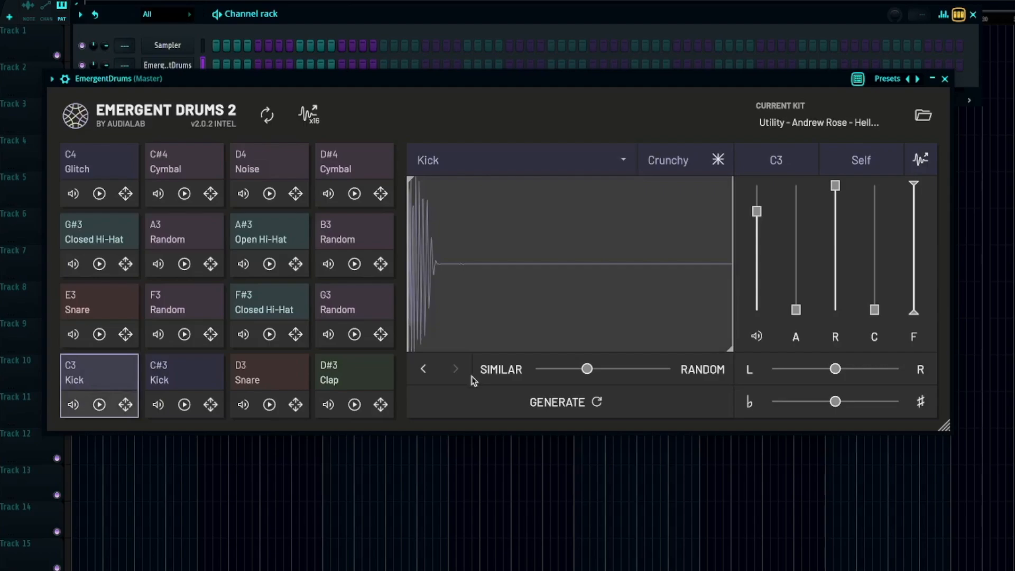
{"action": "left_click", "coordinate": [487, 401]}
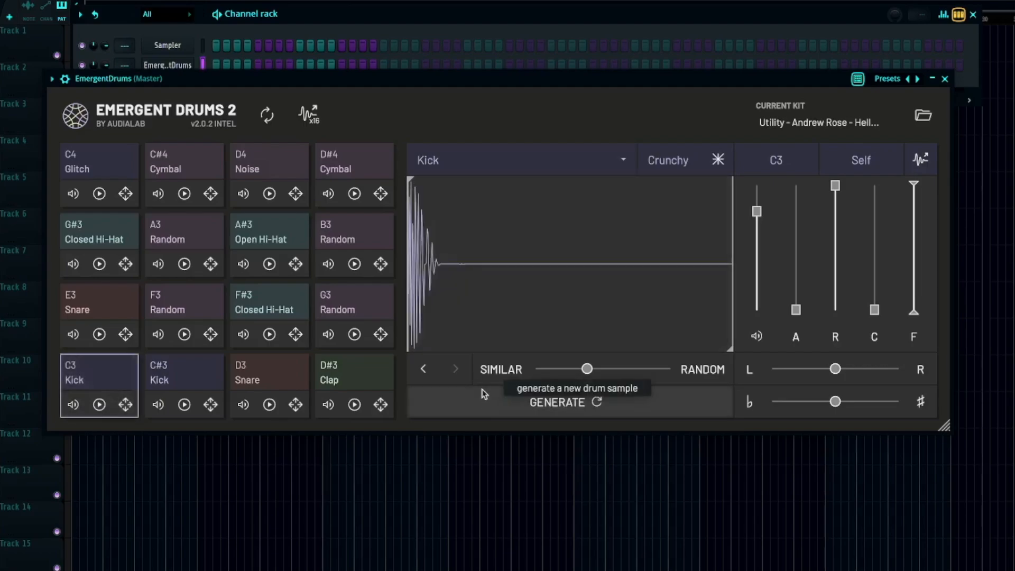
{"action": "left_click", "coordinate": [495, 396]}
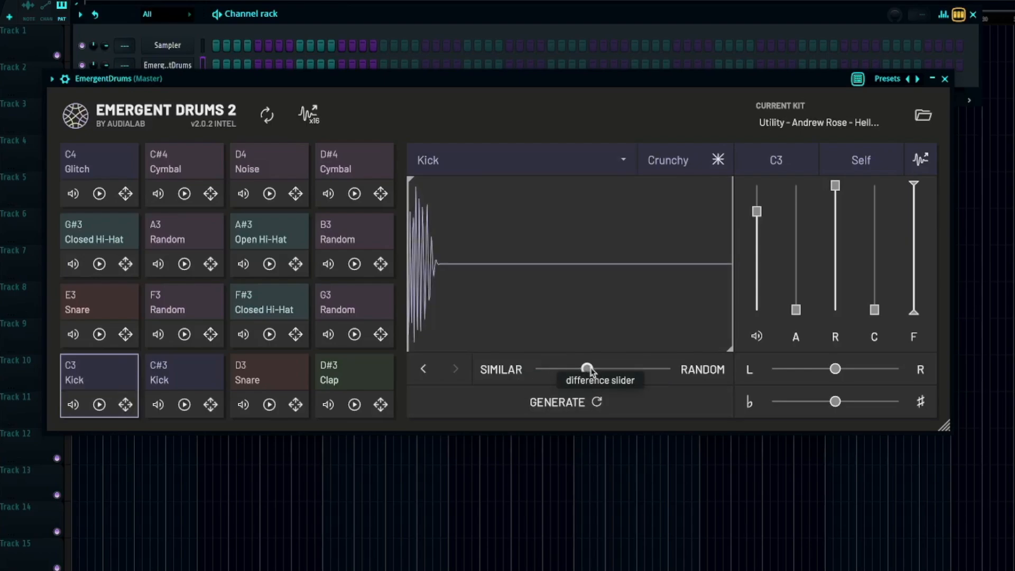
Set the C3 Kick's difference slider to 0.784, generate three more kick variations, and play the last one twice.
{"action": "left_click_drag", "start_coordinate": [595, 370], "coordinate": [666, 374]}
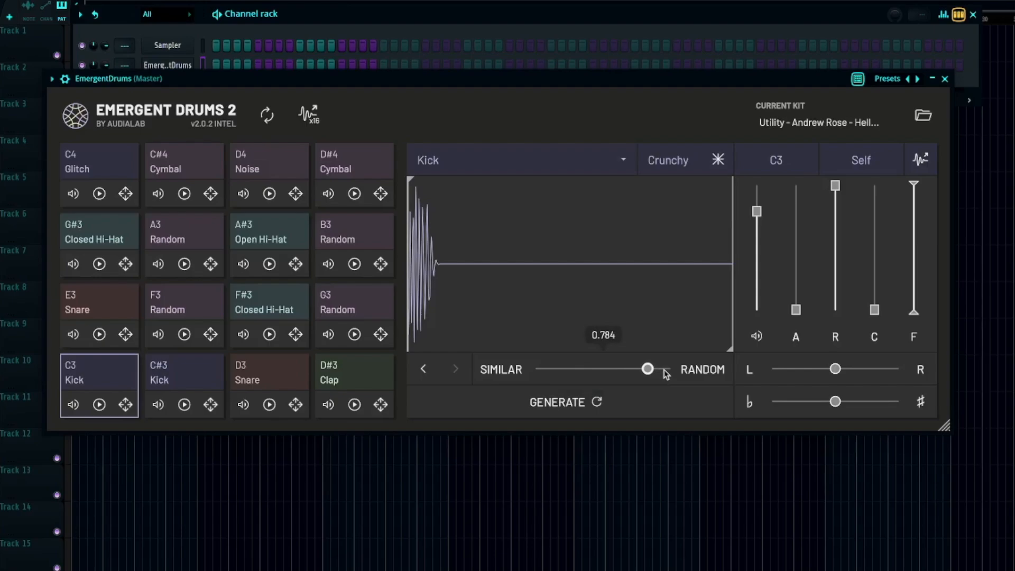
{"action": "left_click", "coordinate": [598, 402]}
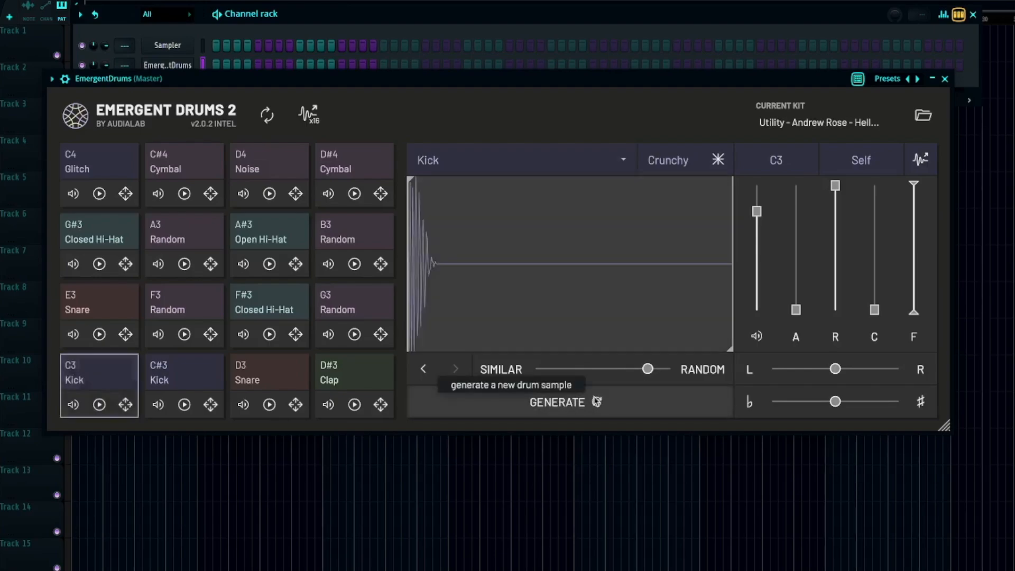
{"action": "left_click", "coordinate": [597, 402]}
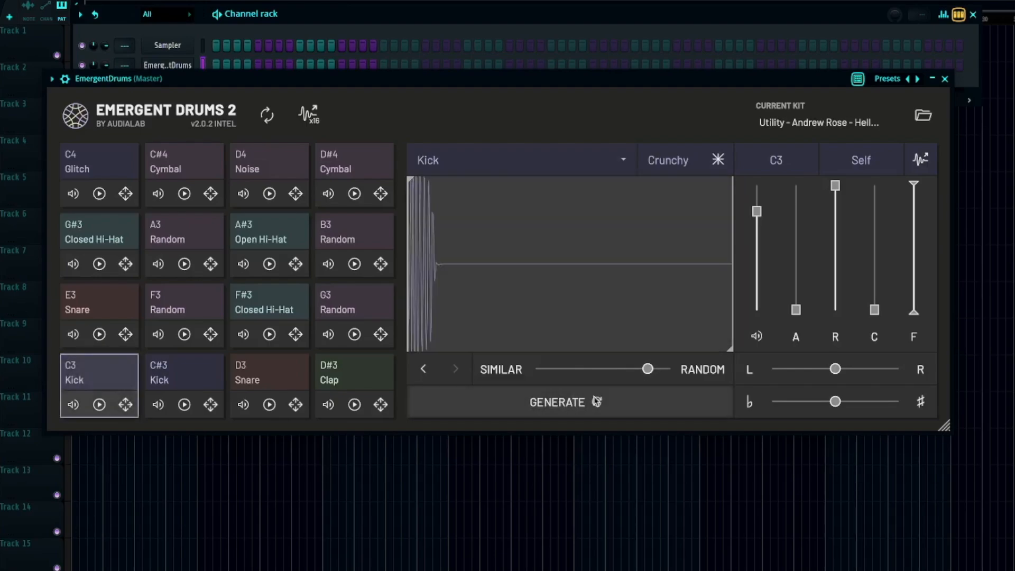
{"action": "left_click", "coordinate": [597, 401]}
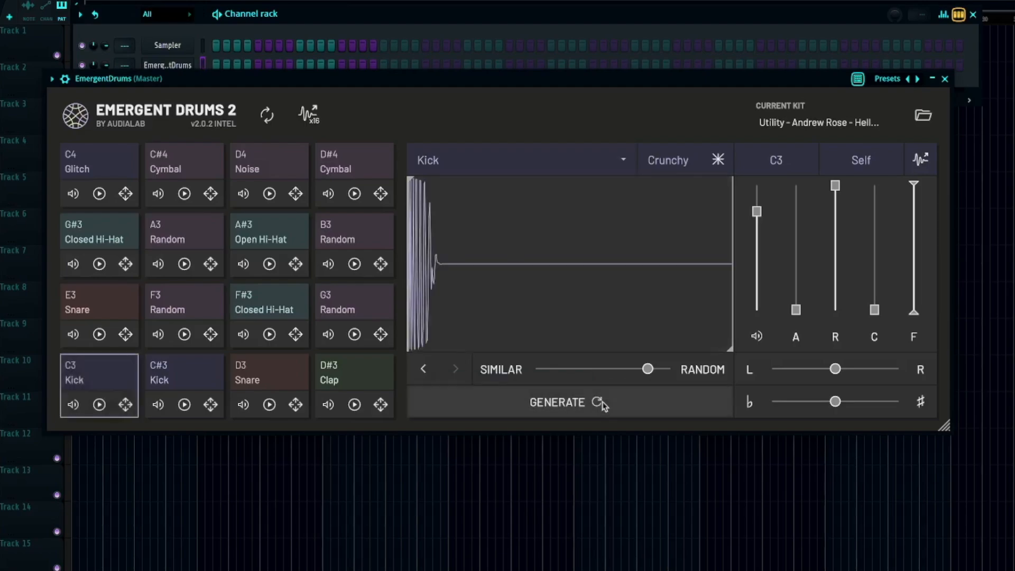
{"action": "key", "text": "z"}
{"action": "key", "text": "z"}
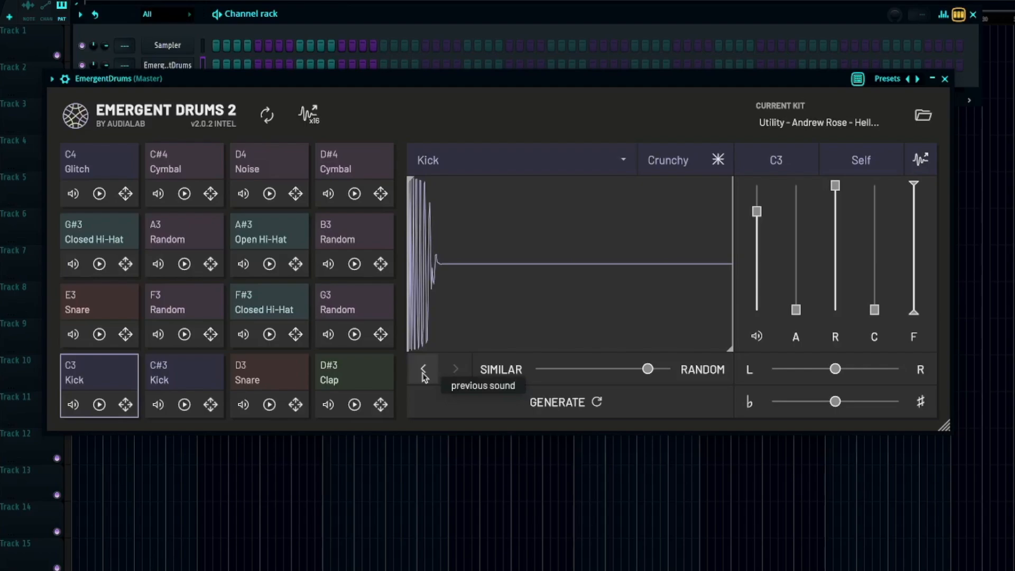
Step back through the C3 Kick's previously generated samples to compare them.
{"action": "left_click", "coordinate": [423, 373]}
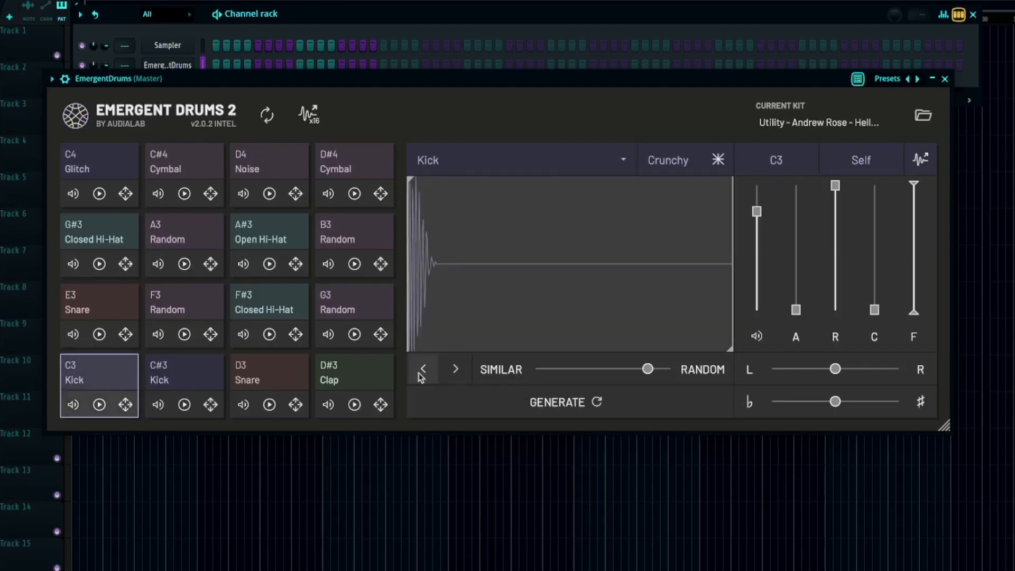
{"action": "left_click", "coordinate": [421, 374]}
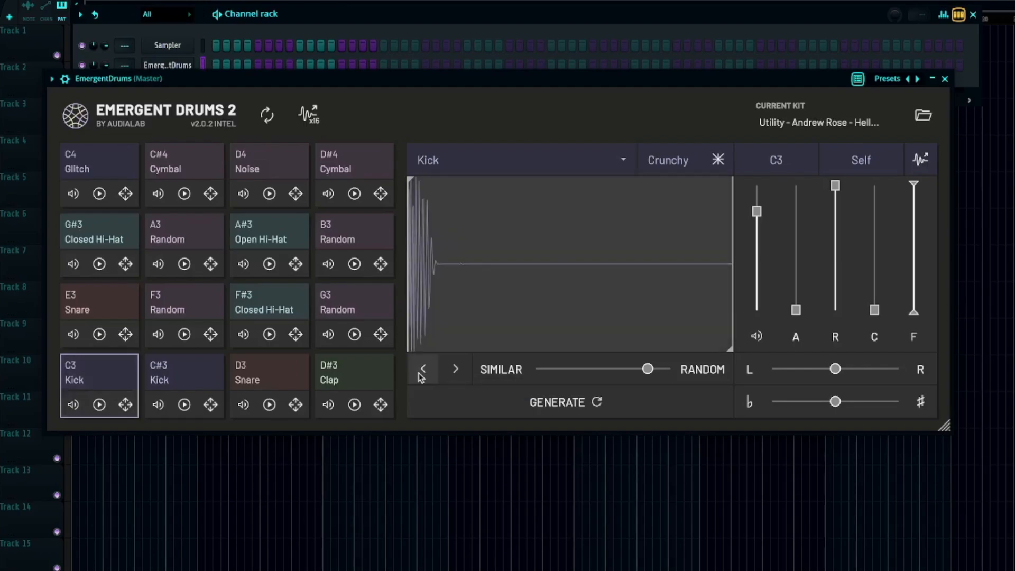
{"action": "left_click", "coordinate": [421, 374]}
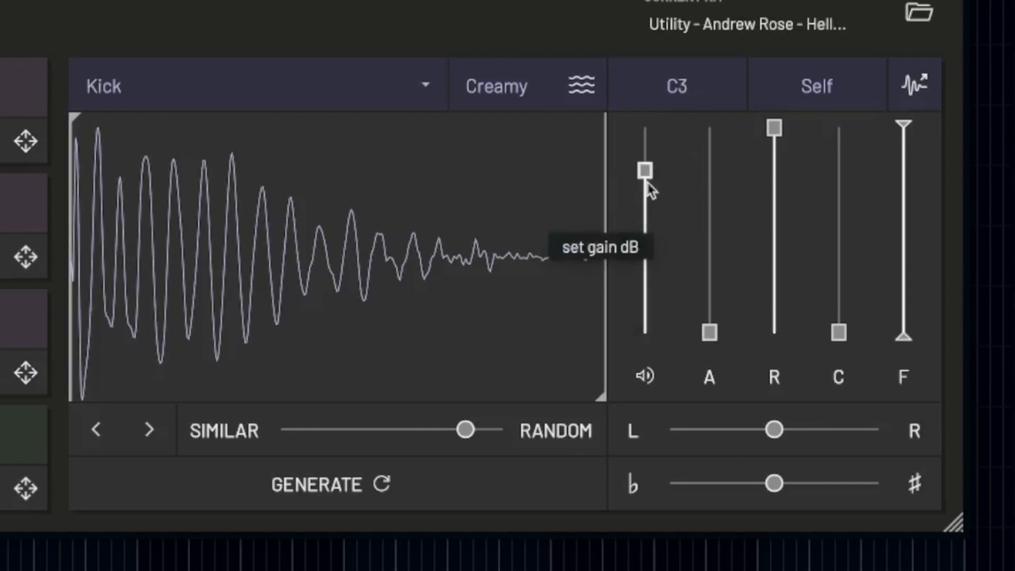
Try lower gain levels on the C3 Kick with the Creamy model, and return the gain to its starting level.
{"action": "left_click_drag", "start_coordinate": [648, 179], "coordinate": [644, 214]}
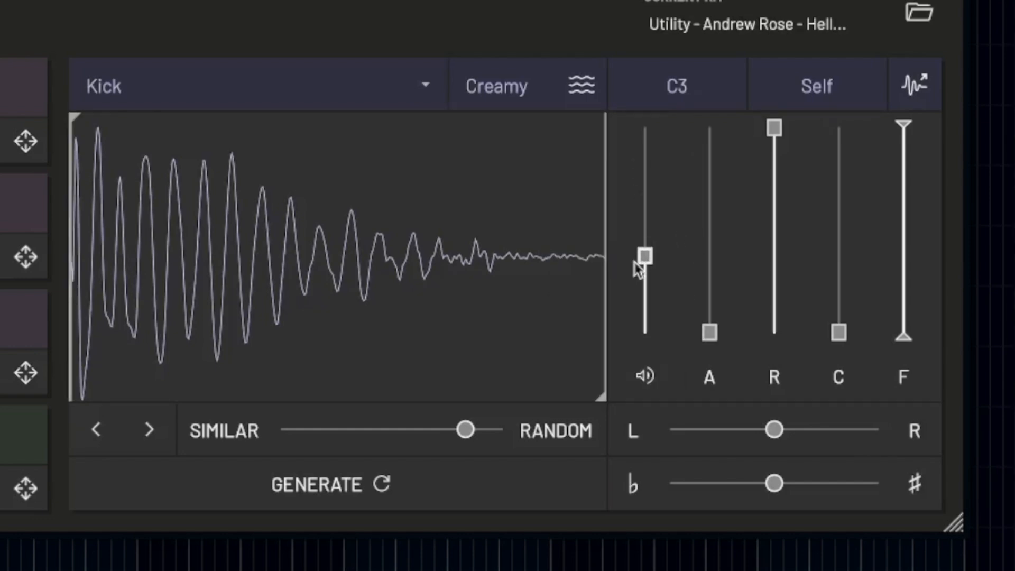
{"action": "left_click_drag", "start_coordinate": [644, 255], "coordinate": [658, 195]}
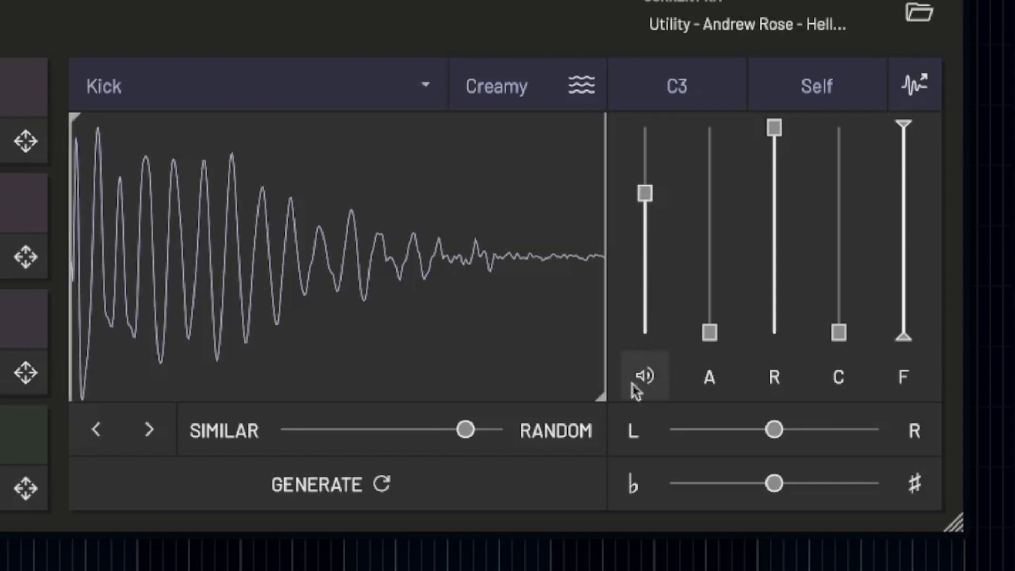
{"action": "mouse_move", "coordinate": [662, 209]}
{"action": "left_mouse_down"}
{"action": "mouse_move", "coordinate": [649, 187]}
{"action": "mouse_move", "coordinate": [664, 199]}
{"action": "left_mouse_up"}
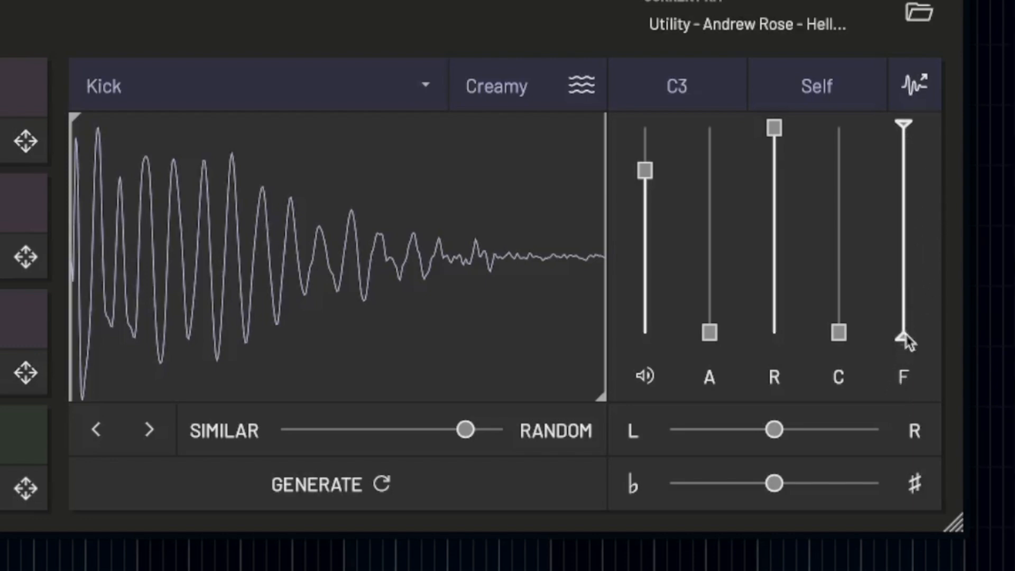
Lengthen the C3 Kick's attack time to about 254.2 ms, and raise it further.
{"action": "left_click", "coordinate": [717, 336]}
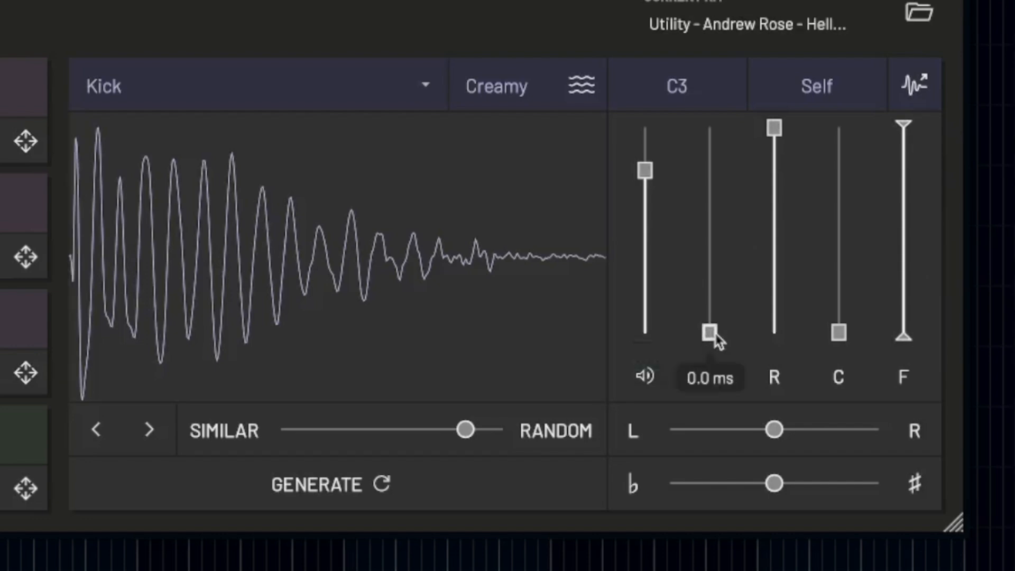
{"action": "left_click_drag", "start_coordinate": [717, 339], "coordinate": [710, 261]}
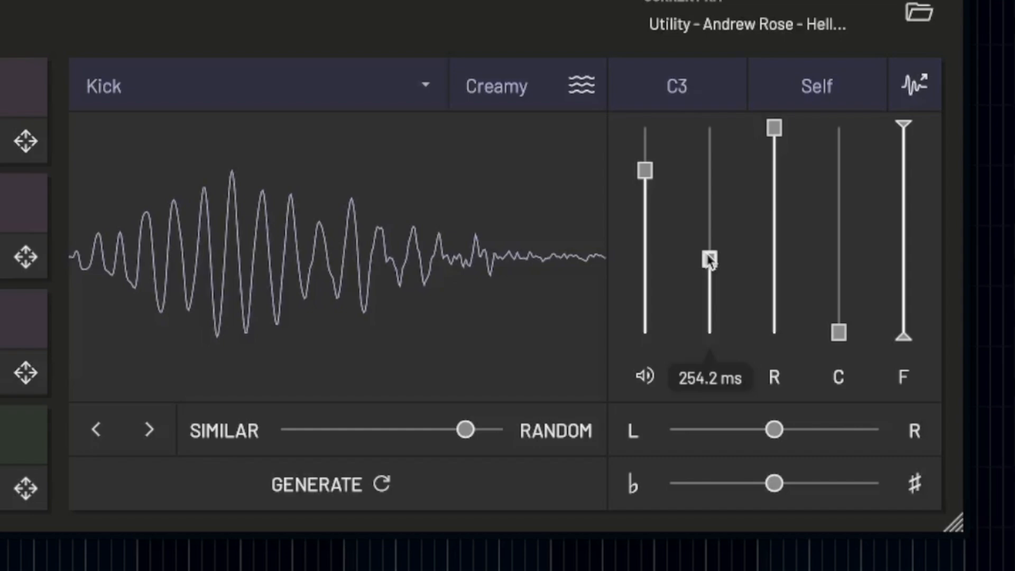
{"action": "left_click_drag", "start_coordinate": [711, 260], "coordinate": [725, 229]}
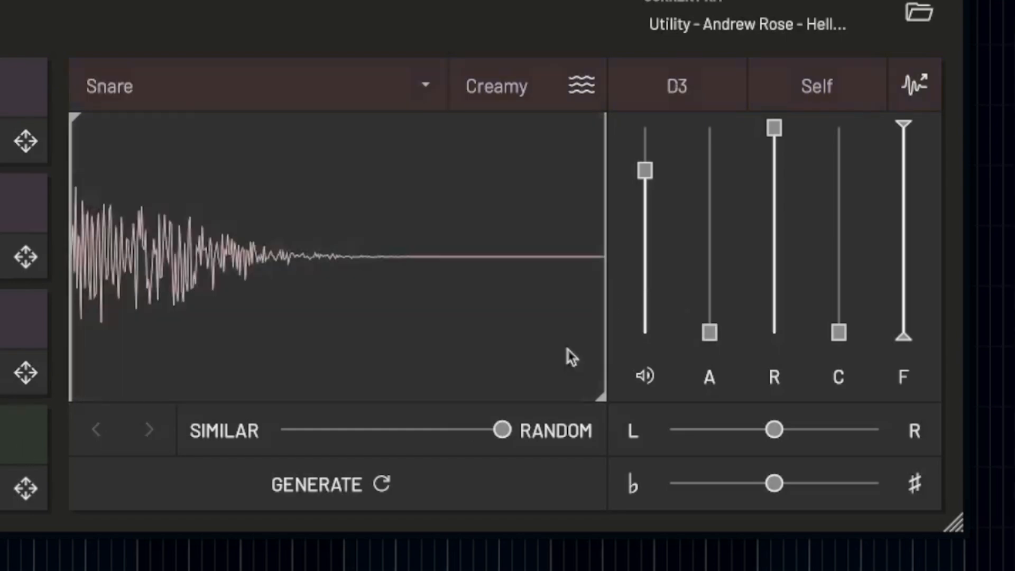
Leave the D3 Snare's attack at minimum, and set its release slightly below maximum after trying a much shorter one.
{"action": "mouse_move", "coordinate": [722, 338]}
{"action": "left_click_drag", "start_coordinate": [722, 338], "coordinate": [690, 373]}
{"action": "left_click", "coordinate": [704, 352]}
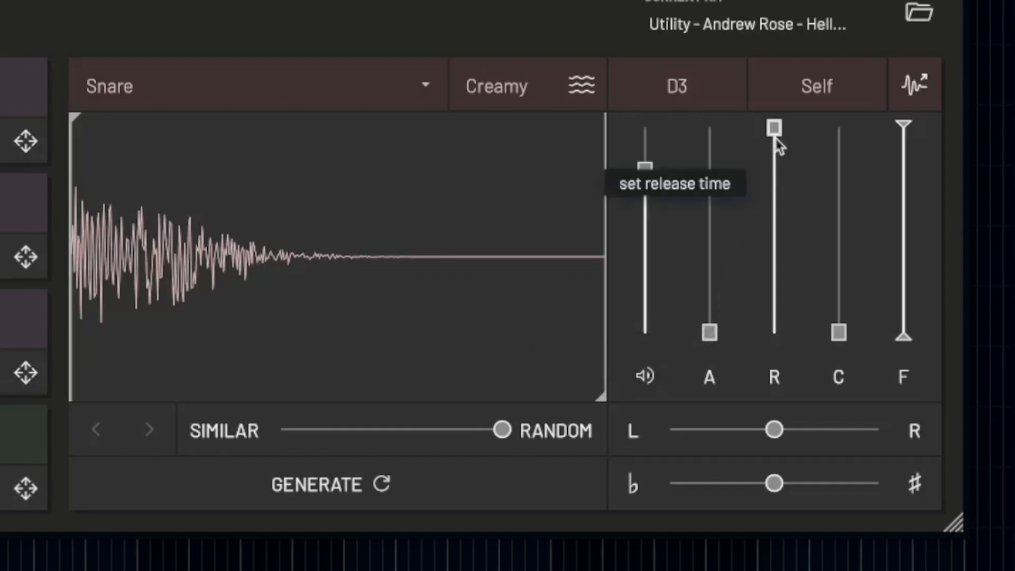
{"action": "left_click_drag", "start_coordinate": [779, 129], "coordinate": [758, 275]}
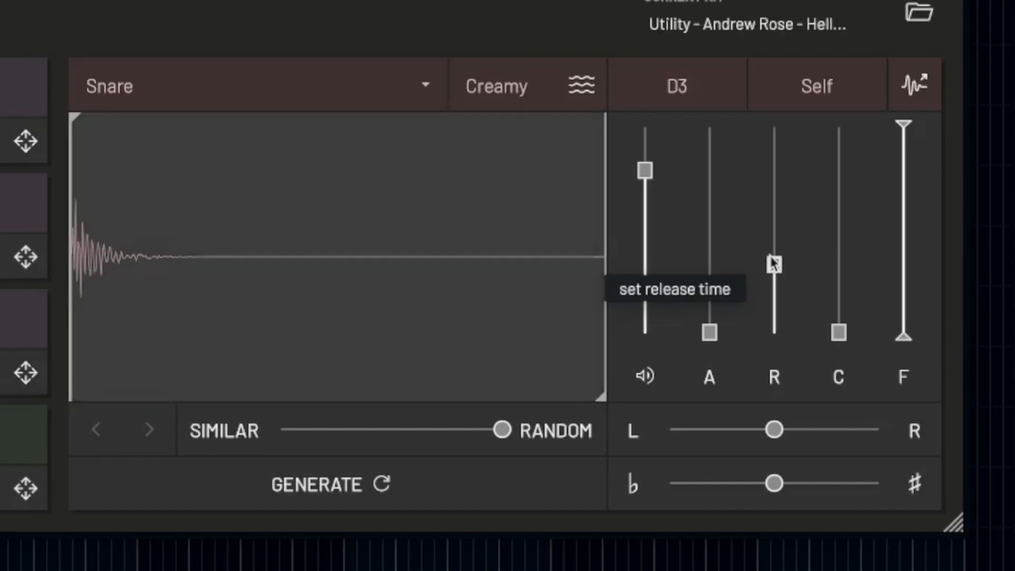
{"action": "left_click_drag", "start_coordinate": [774, 263], "coordinate": [804, 139]}
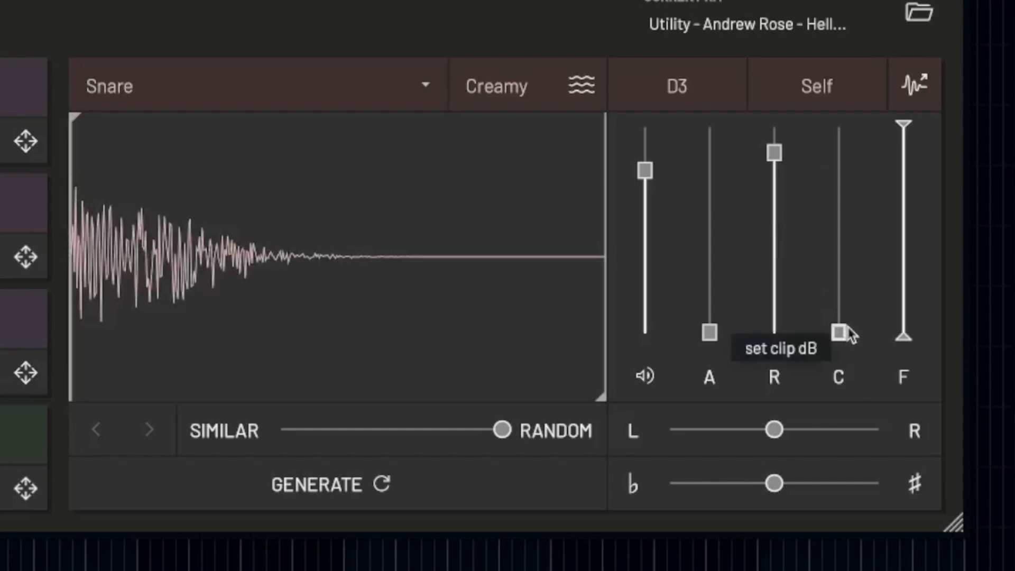
Raise the D3 Snare's clip amount in stages to about halfway.
{"action": "left_click_drag", "start_coordinate": [851, 334], "coordinate": [838, 277]}
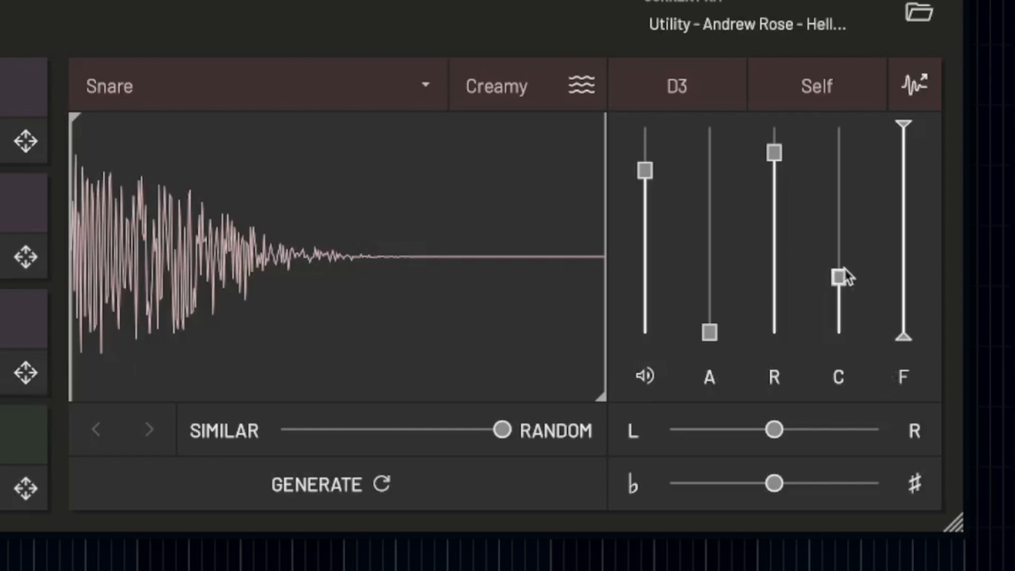
{"action": "left_click_drag", "start_coordinate": [845, 276], "coordinate": [852, 231]}
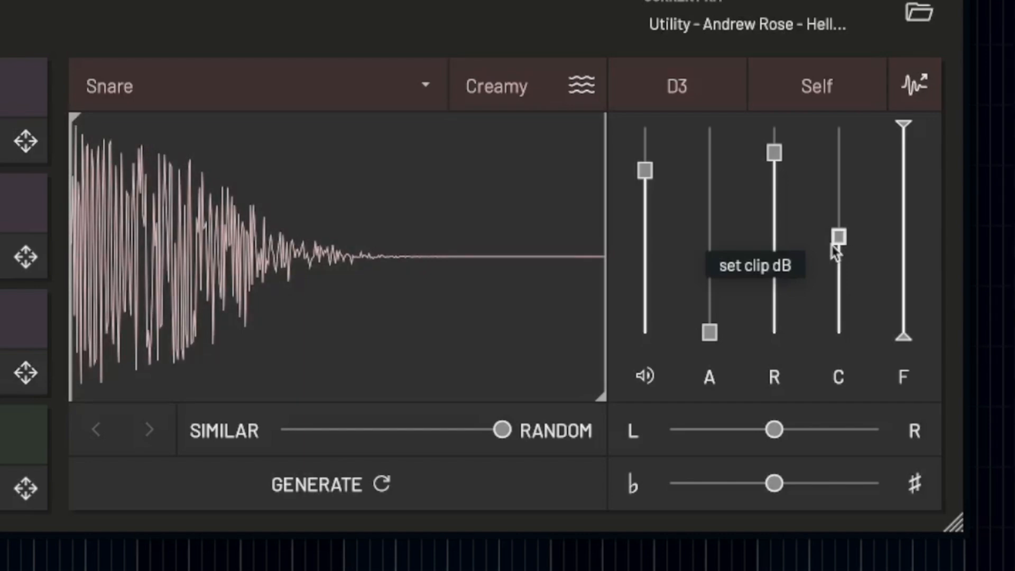
{"action": "mouse_move", "coordinate": [841, 237]}
{"action": "left_mouse_down"}
{"action": "mouse_move", "coordinate": [848, 182]}
{"action": "mouse_move", "coordinate": [834, 249]}
{"action": "left_mouse_up"}
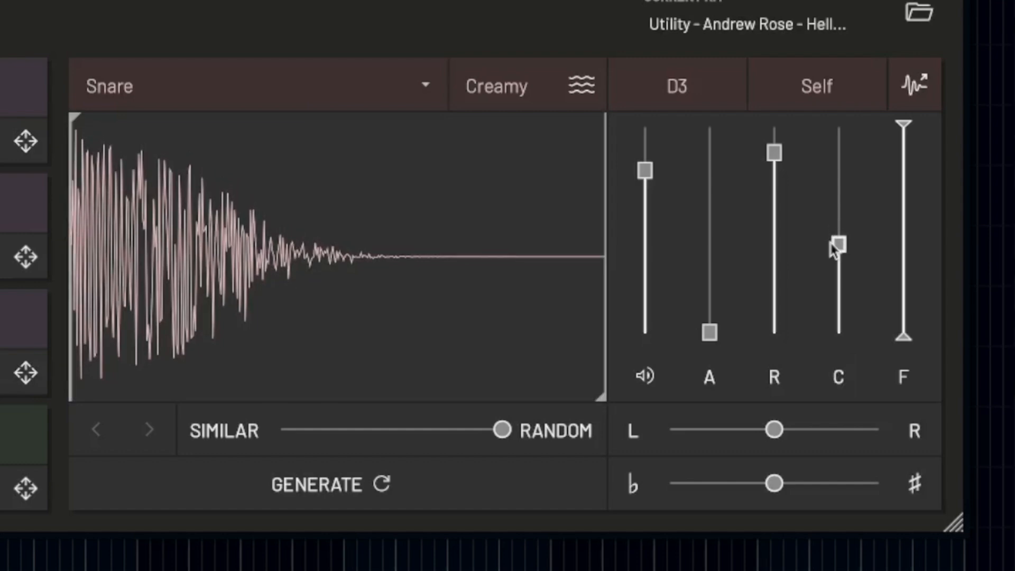
{"action": "mouse_move", "coordinate": [838, 245]}
{"action": "left_mouse_down"}
{"action": "mouse_move", "coordinate": [842, 208]}
{"action": "mouse_move", "coordinate": [838, 275]}
{"action": "mouse_move", "coordinate": [845, 220]}
{"action": "mouse_move", "coordinate": [836, 254]}
{"action": "mouse_move", "coordinate": [836, 190]}
{"action": "mouse_move", "coordinate": [837, 231]}
{"action": "left_mouse_up"}
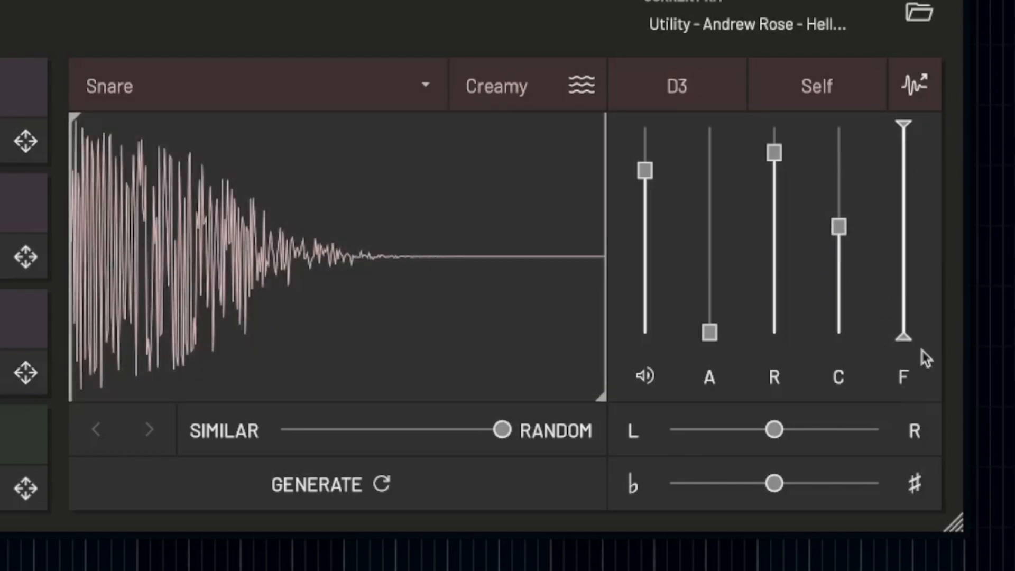
Try lowering the D3 Snare's upper filter cutoff to about 1.7 kHz, and reset the filter to its full range.
{"action": "left_click_drag", "start_coordinate": [909, 332], "coordinate": [904, 342]}
{"action": "left_click_drag", "start_coordinate": [906, 124], "coordinate": [924, 113]}
{"action": "mouse_move", "coordinate": [901, 345]}
{"action": "left_mouse_down"}
{"action": "mouse_move", "coordinate": [927, 218]}
{"action": "mouse_move", "coordinate": [907, 359]}
{"action": "left_mouse_up"}
{"action": "left_click_drag", "start_coordinate": [905, 124], "coordinate": [925, 89]}
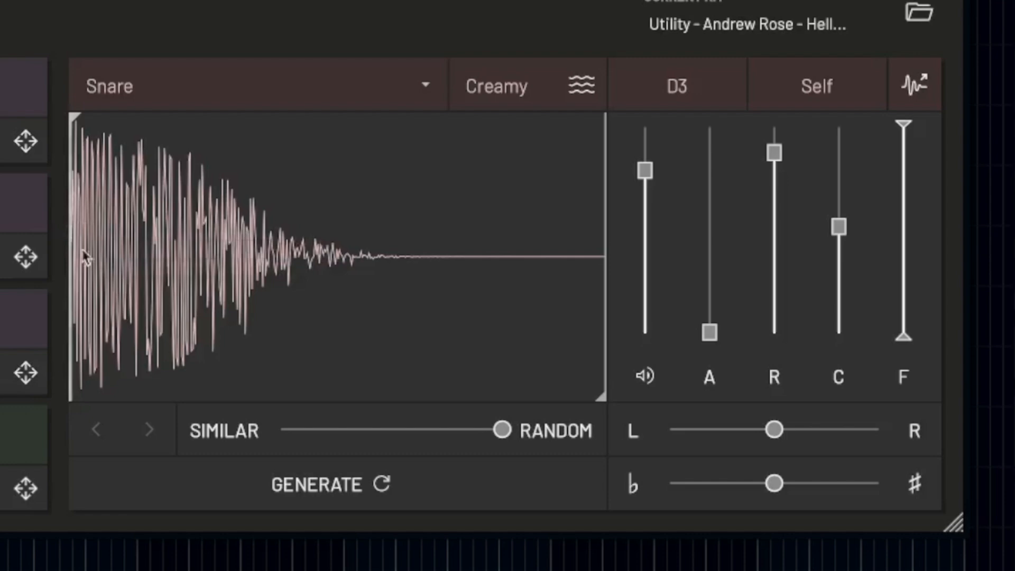
{"action": "left_click_drag", "start_coordinate": [906, 123], "coordinate": [913, 189]}
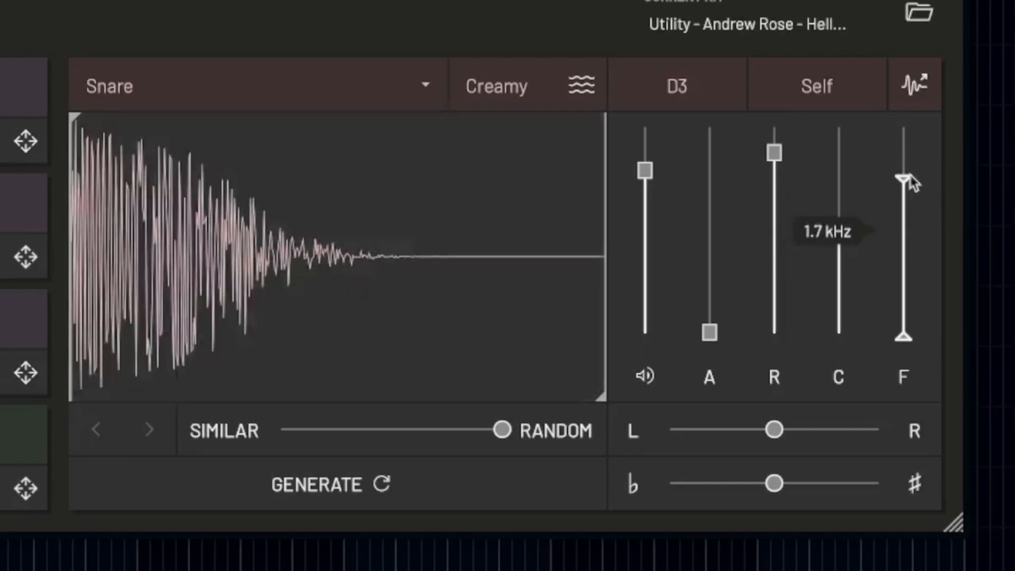
{"action": "double_click", "coordinate": [911, 182]}
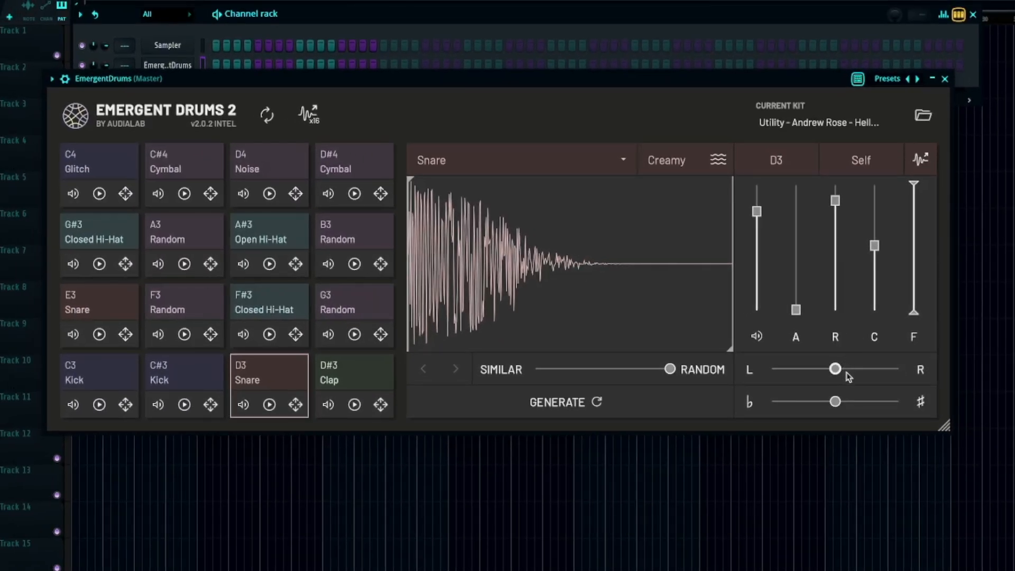
Try the D3 Snare's pan and sample pitch controls, leaving both centred.
{"action": "mouse_move", "coordinate": [846, 372]}
{"action": "left_mouse_down"}
{"action": "mouse_move", "coordinate": [759, 380]}
{"action": "mouse_move", "coordinate": [952, 362]}
{"action": "mouse_move", "coordinate": [835, 370]}
{"action": "left_mouse_up"}
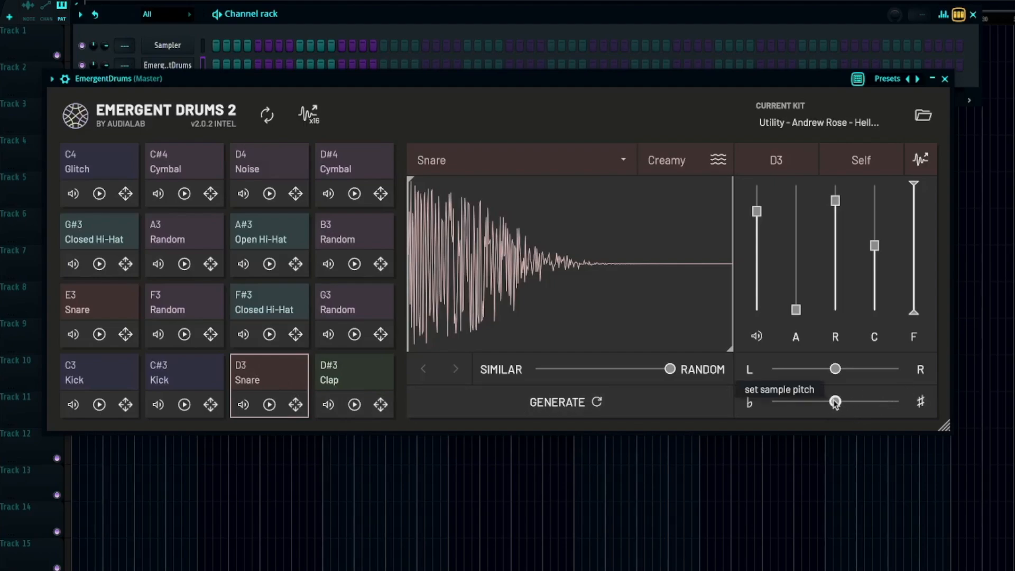
{"action": "mouse_move", "coordinate": [835, 403]}
{"action": "left_mouse_down"}
{"action": "mouse_move", "coordinate": [780, 407]}
{"action": "mouse_move", "coordinate": [889, 405]}
{"action": "mouse_move", "coordinate": [834, 407]}
{"action": "left_mouse_up"}
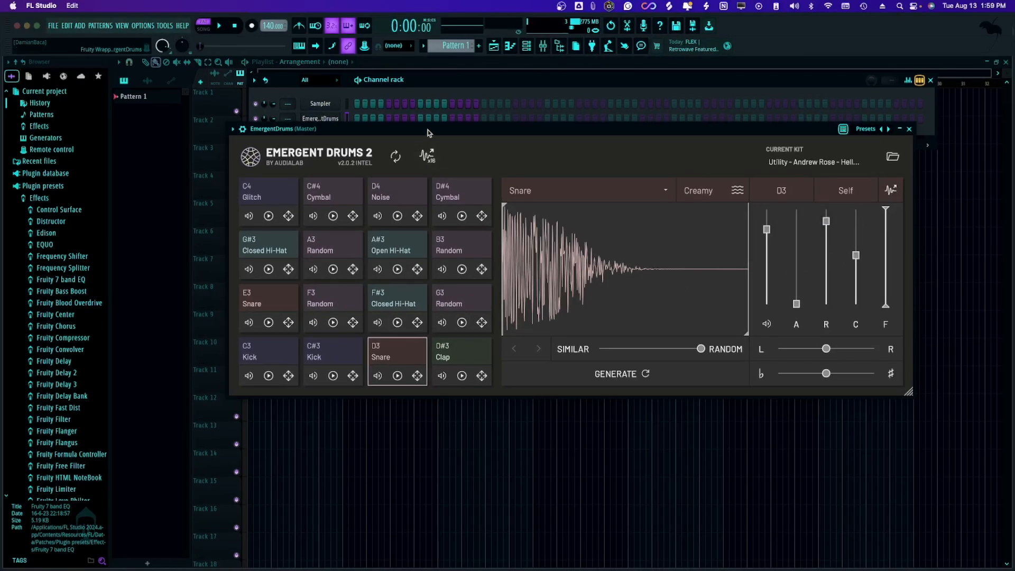
Open the piano roll for the EmergentDrums channel, and move the plugin window aside to clear the note grid.
{"action": "left_click_drag", "start_coordinate": [428, 132], "coordinate": [426, 187]}
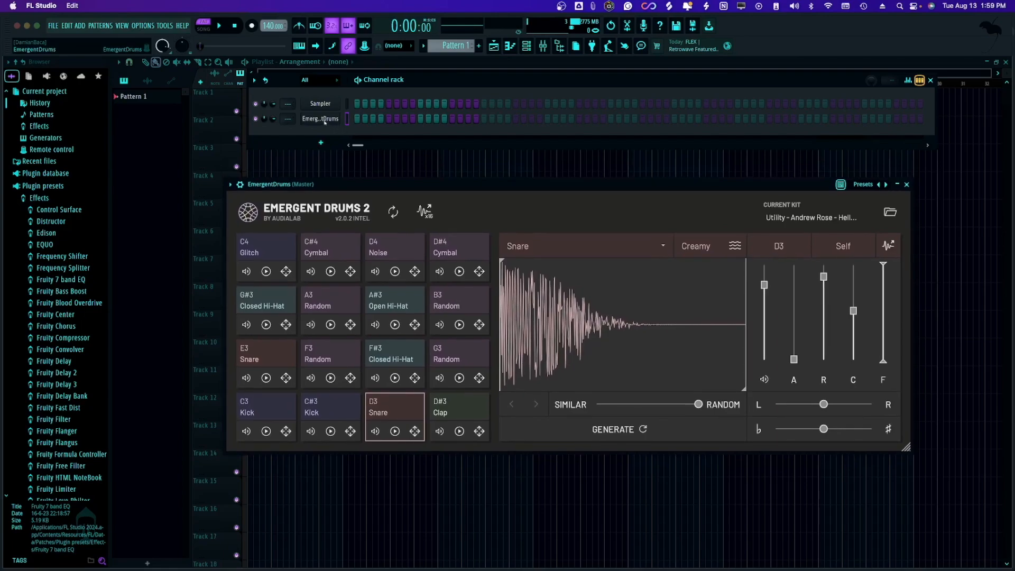
{"action": "right_click", "coordinate": [325, 122]}
{"action": "left_click", "coordinate": [352, 121]}
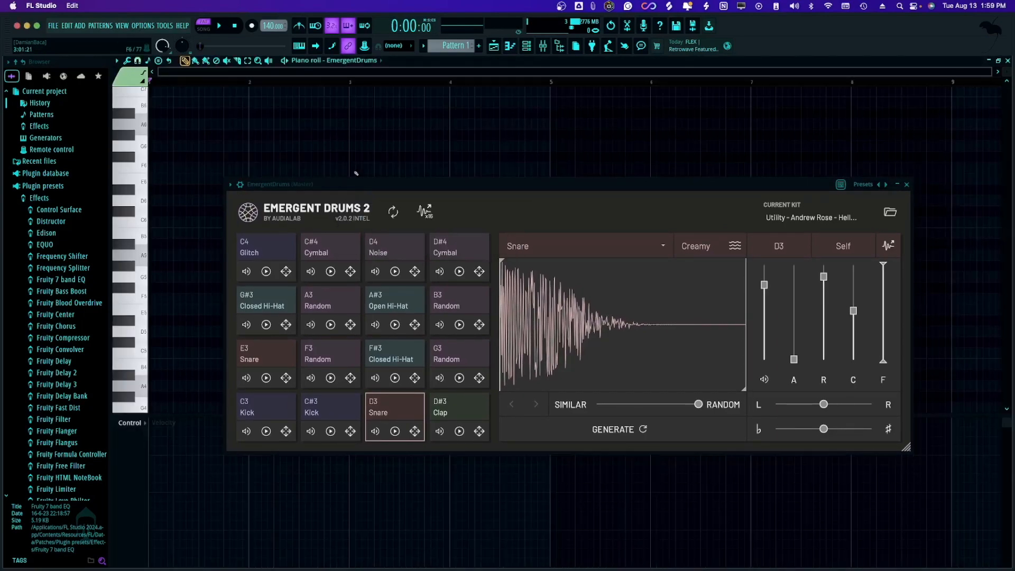
{"action": "left_click_drag", "start_coordinate": [410, 190], "coordinate": [679, 117]}
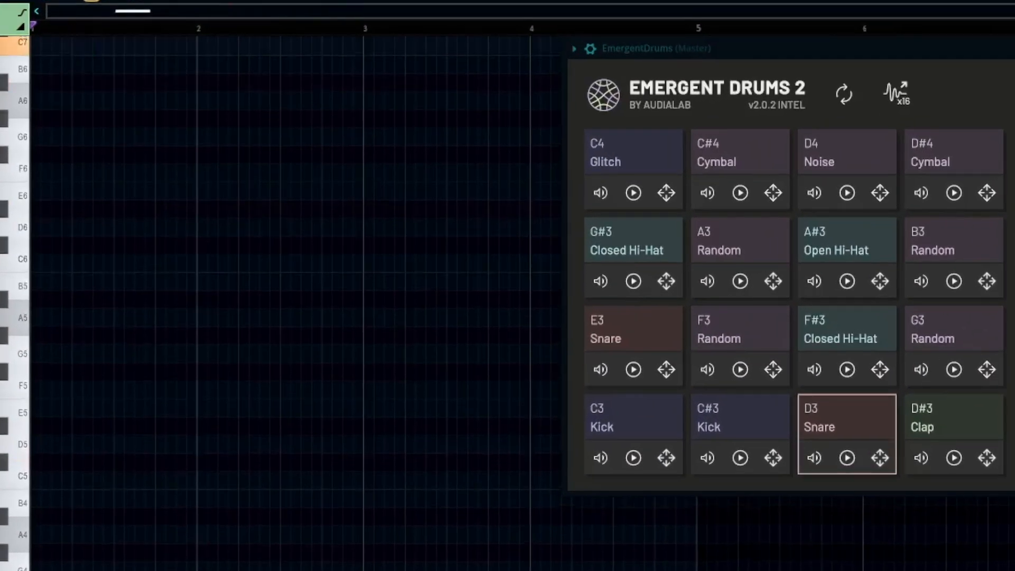
{"action": "scroll", "coordinate": [63, 186], "scroll_direction": "down", "scroll_amount": 5}
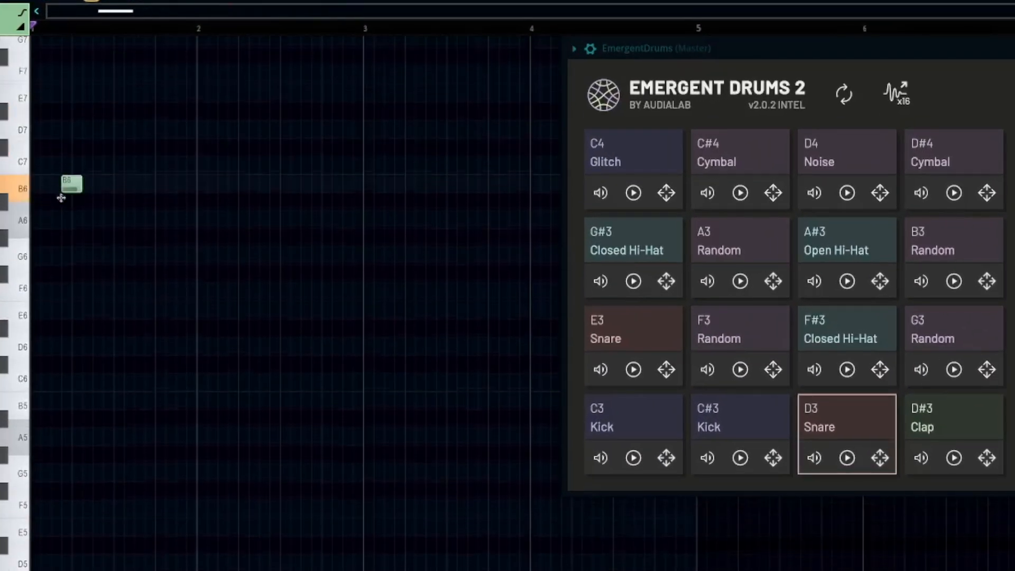
{"action": "scroll", "coordinate": [98, 236], "scroll_direction": "down", "scroll_amount": 3}
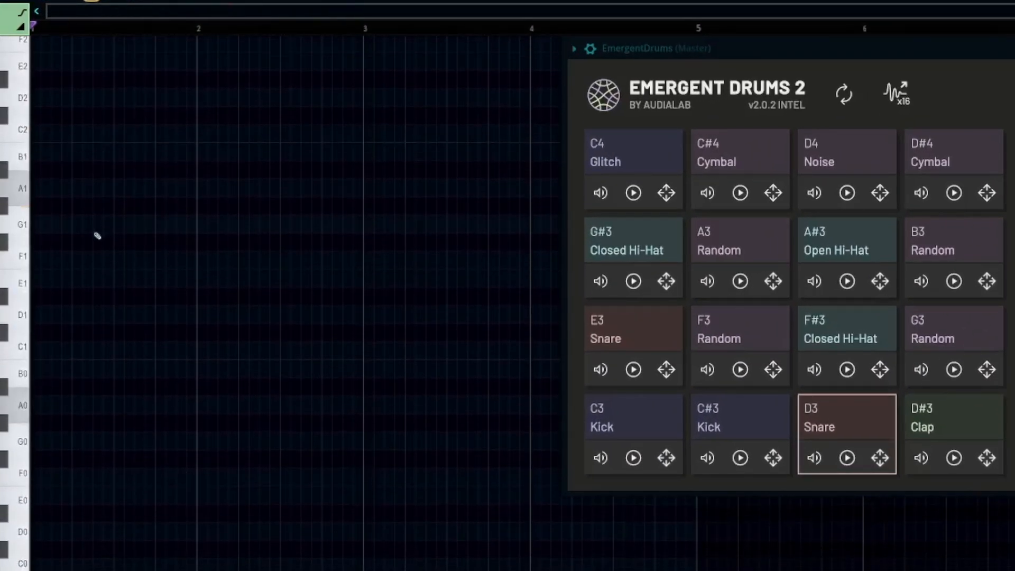
{"action": "left_click_drag", "start_coordinate": [96, 235], "coordinate": [30, 443]}
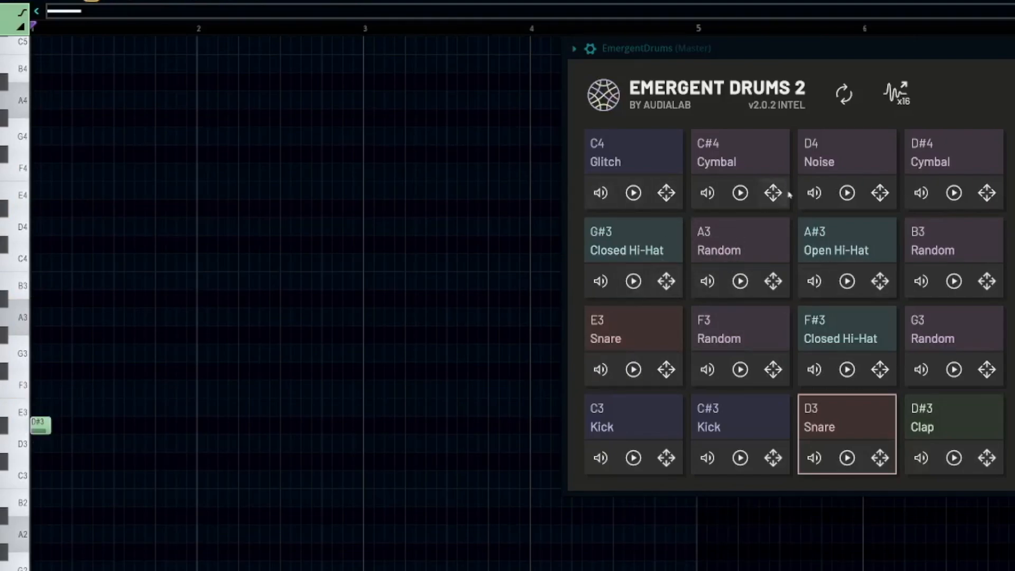
{"action": "right_click", "coordinate": [46, 424]}
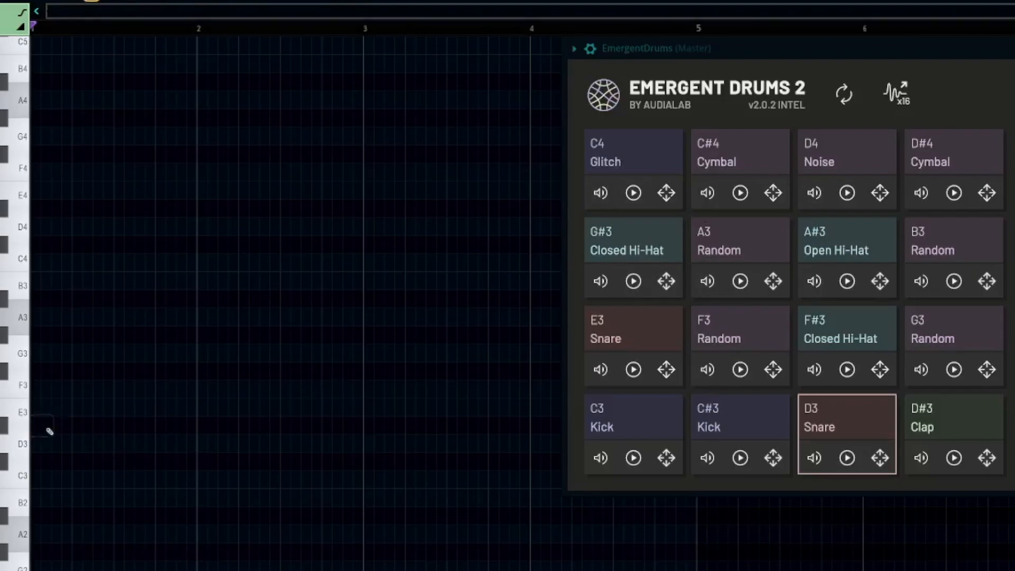
Place five notes in the piano roll: E3 and C#3 in bar 1, and E3, C3 and D3 in bar 2.
{"action": "left_click", "coordinate": [59, 407]}
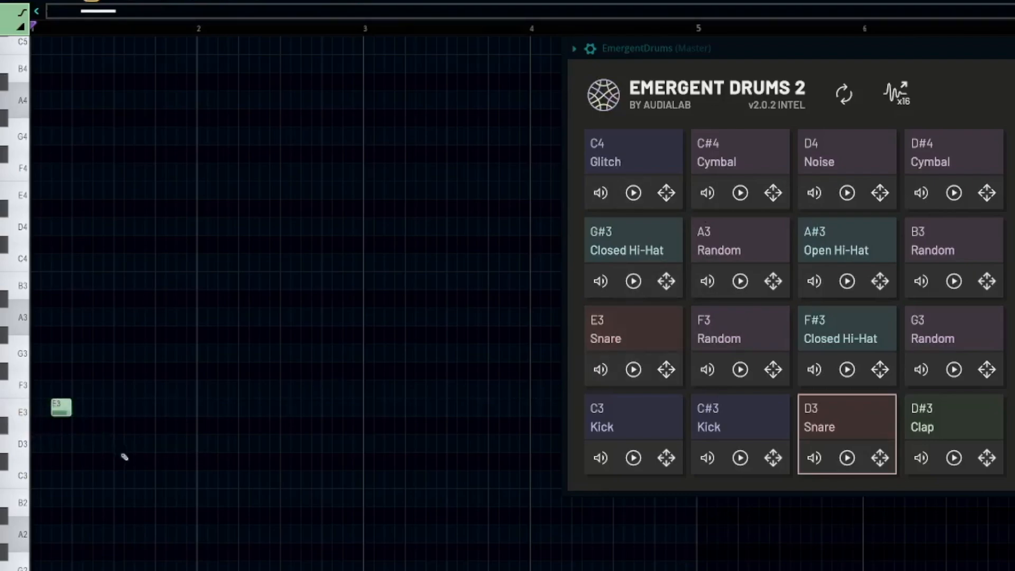
{"action": "left_click", "coordinate": [133, 461]}
{"action": "left_click", "coordinate": [205, 407]}
{"action": "left_click", "coordinate": [236, 479]}
{"action": "left_click", "coordinate": [274, 439]}
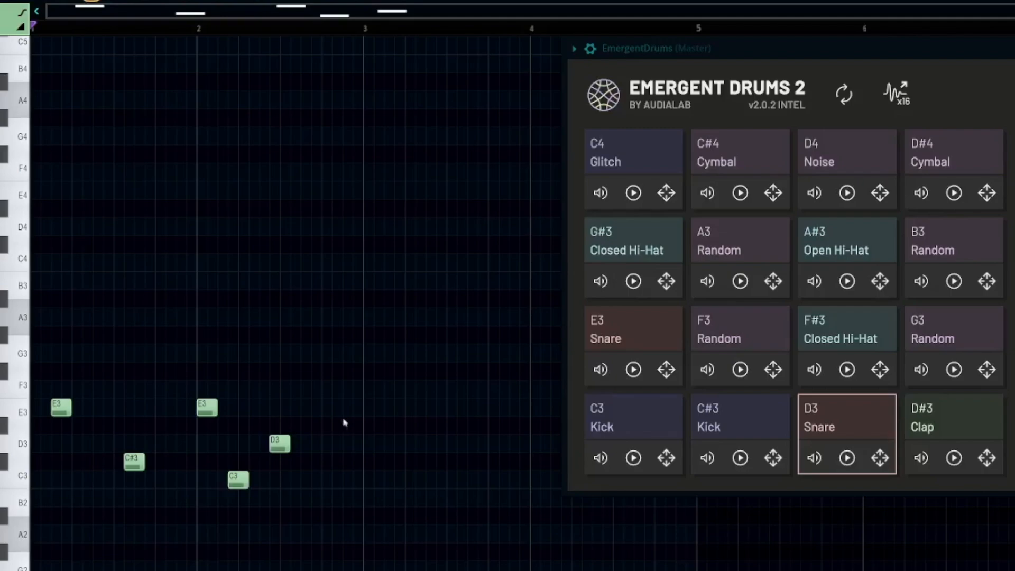
Delete all notes from the EmergentDrums piano roll, close it, and move the plugin window fully into view below the channel rack.
{"action": "key", "text": "ctrl+a"}
{"action": "key", "text": "Delete"}
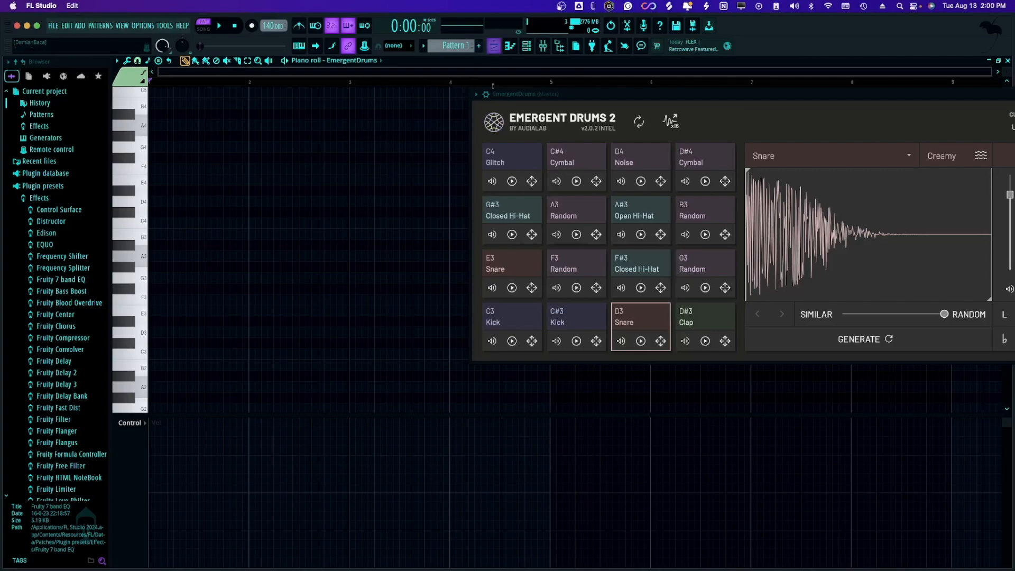
{"action": "left_click", "coordinate": [512, 50]}
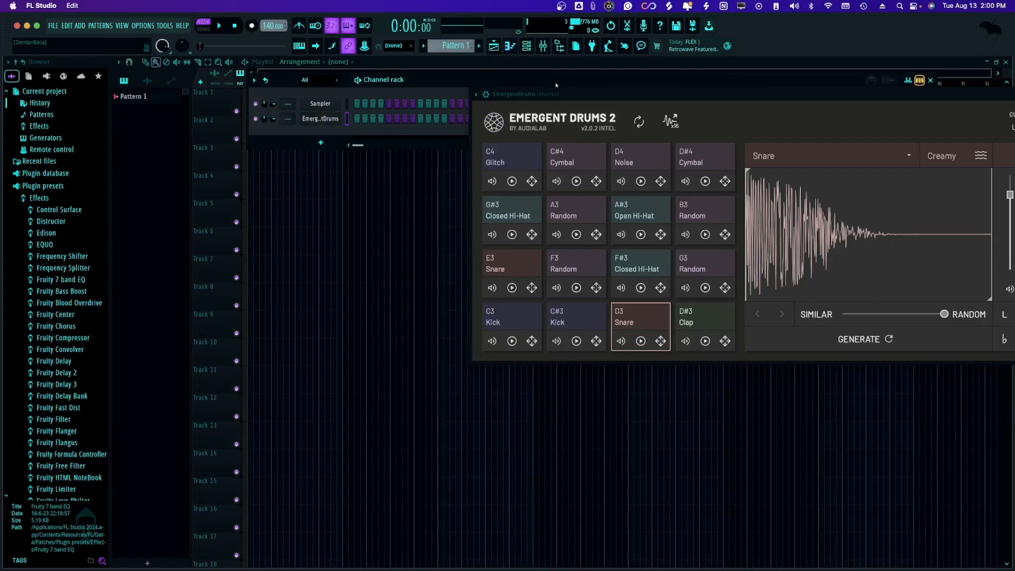
{"action": "left_click_drag", "start_coordinate": [615, 85], "coordinate": [460, 76]}
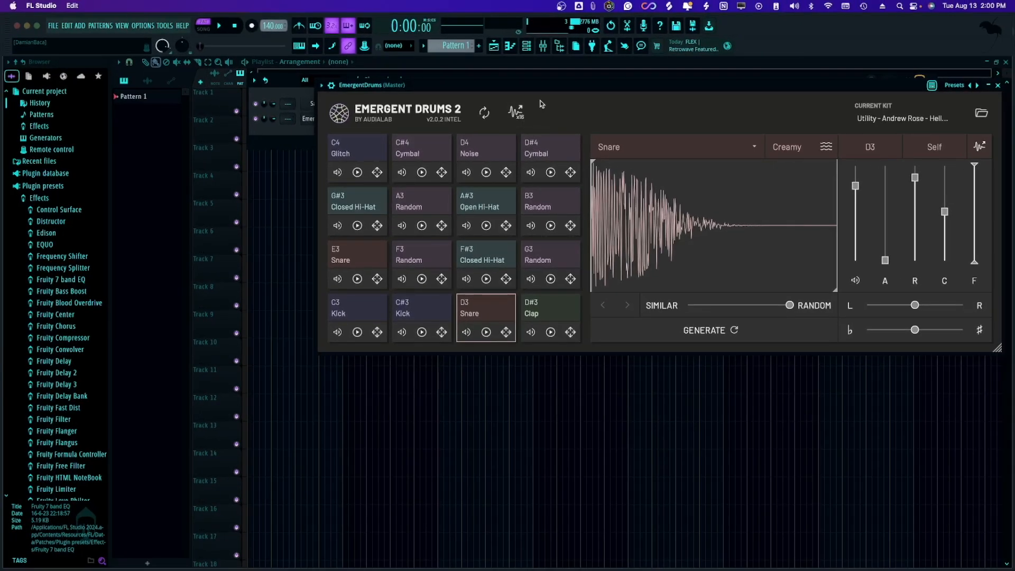
{"action": "left_click_drag", "start_coordinate": [552, 94], "coordinate": [548, 178]}
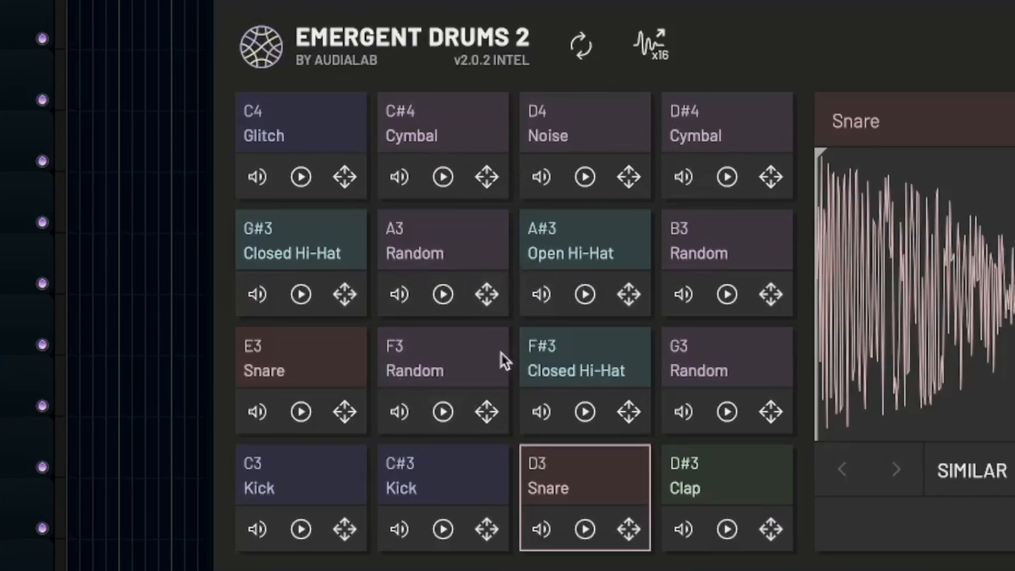
Regenerate all the pads' samples, lock the E3 Snare pad, and regenerate the unlocked pads.
{"action": "left_click", "coordinate": [591, 51]}
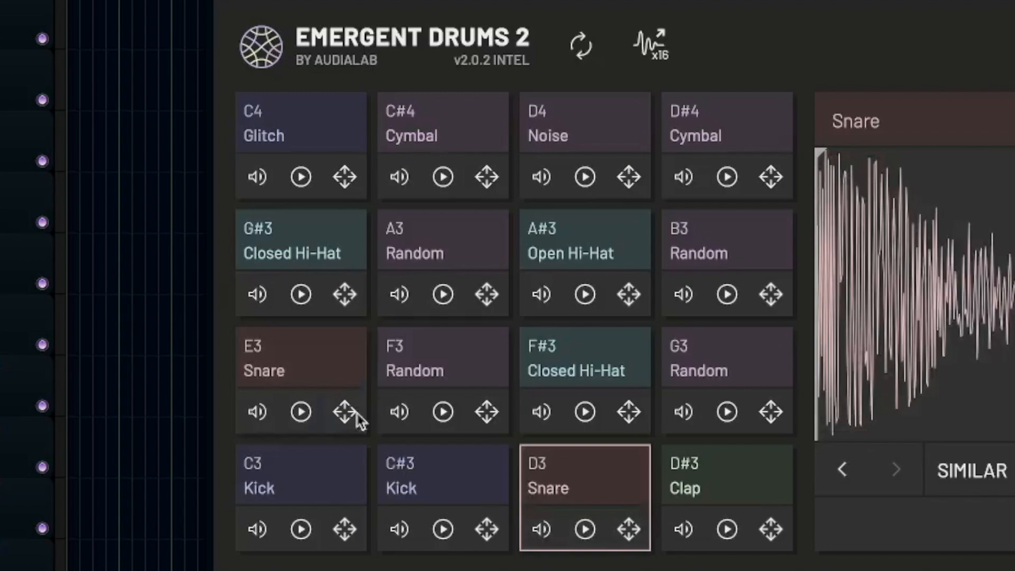
{"action": "left_click", "coordinate": [236, 379]}
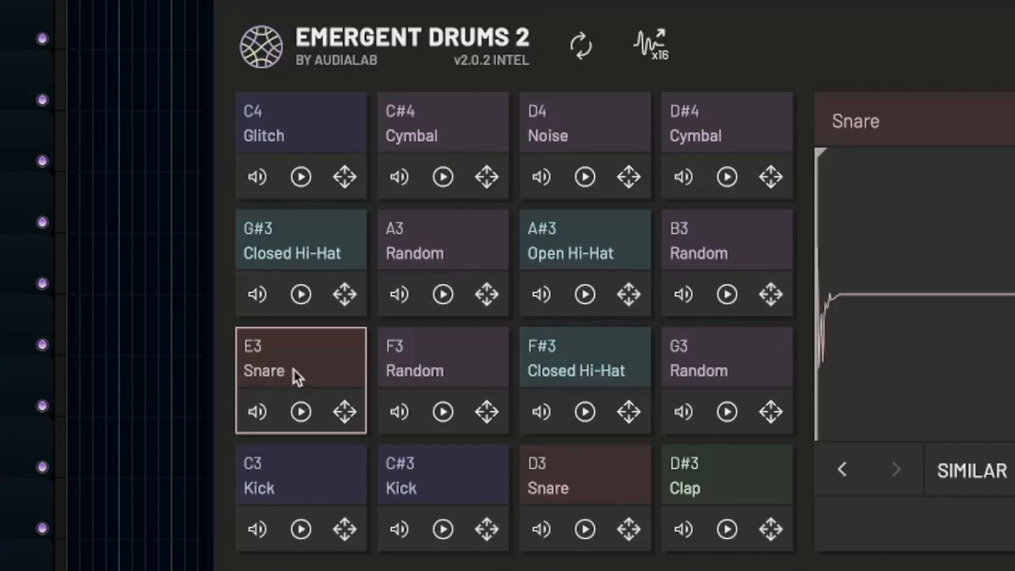
{"action": "right_click", "coordinate": [300, 366]}
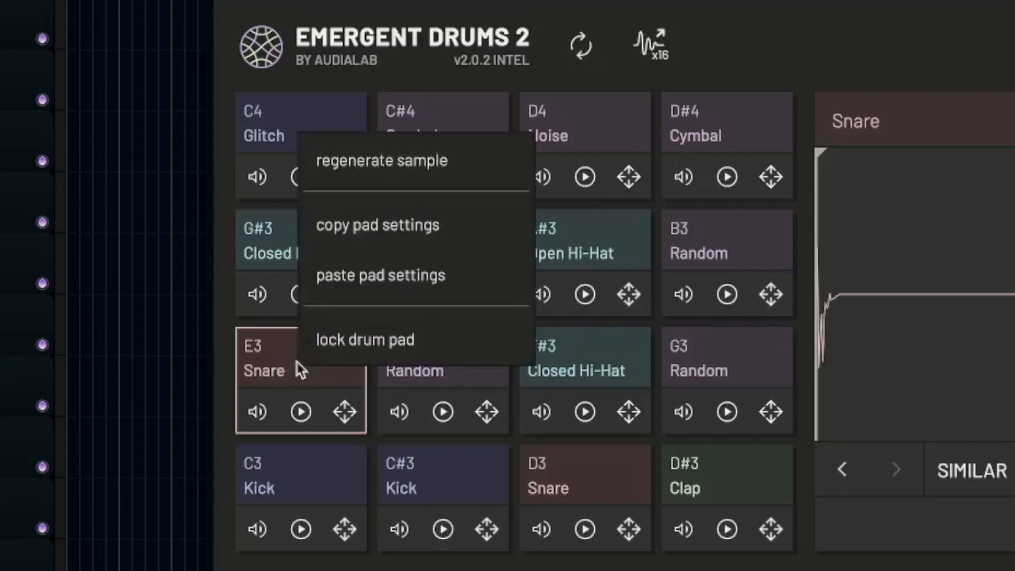
{"action": "left_click", "coordinate": [349, 343]}
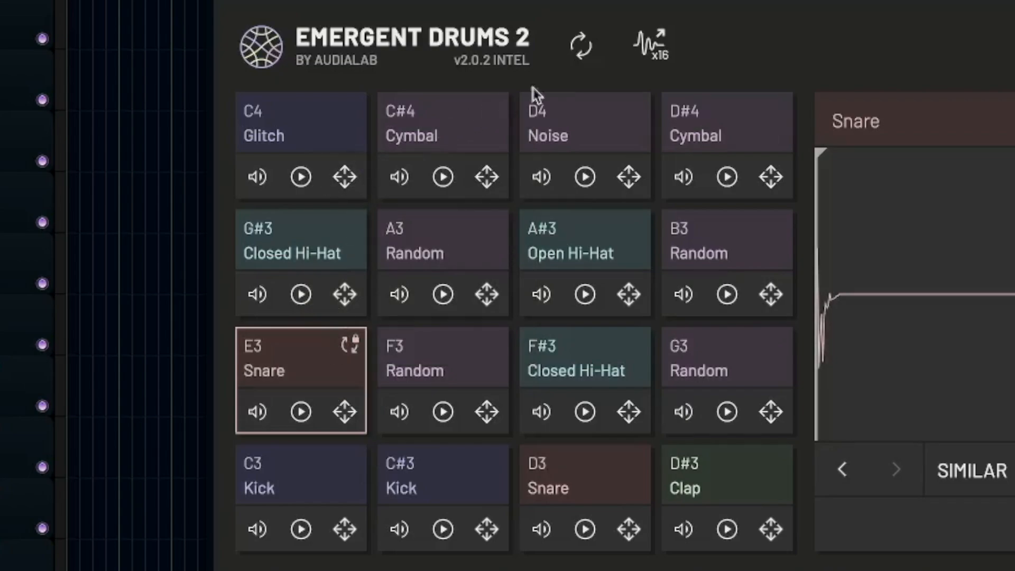
{"action": "left_click", "coordinate": [590, 56]}
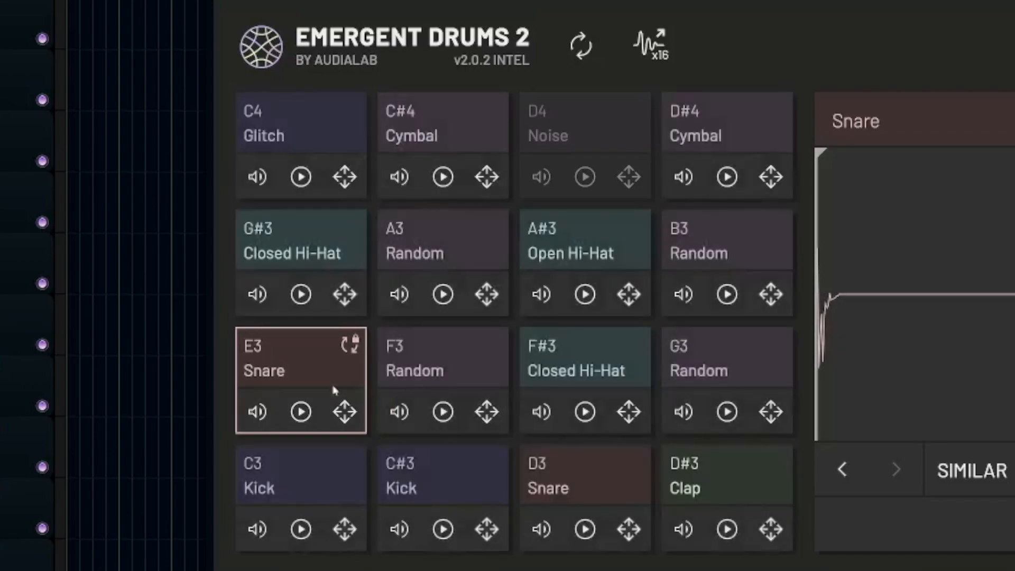
Audition the F3 and G3 Random pads, lock the G3 pad, and regenerate the unlocked pads.
{"action": "left_click", "coordinate": [416, 373]}
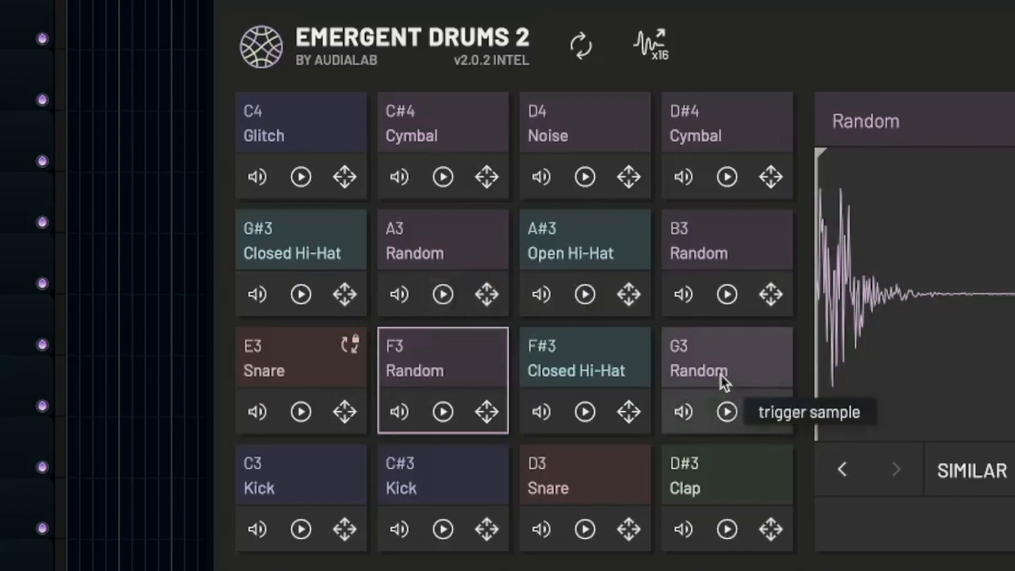
{"action": "left_click", "coordinate": [722, 368]}
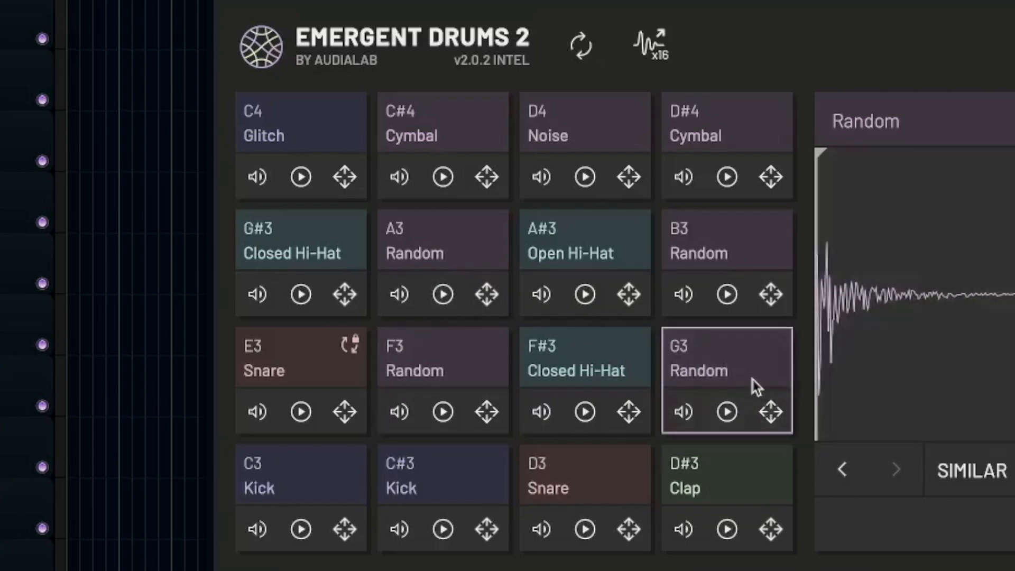
{"action": "right_click", "coordinate": [756, 378]}
{"action": "left_click", "coordinate": [646, 370]}
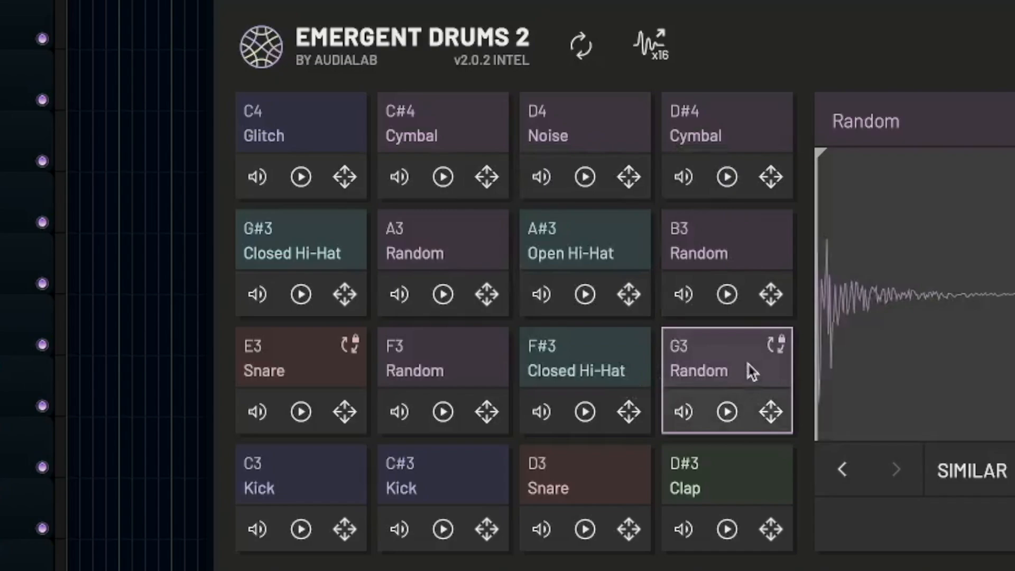
{"action": "left_click", "coordinate": [584, 47]}
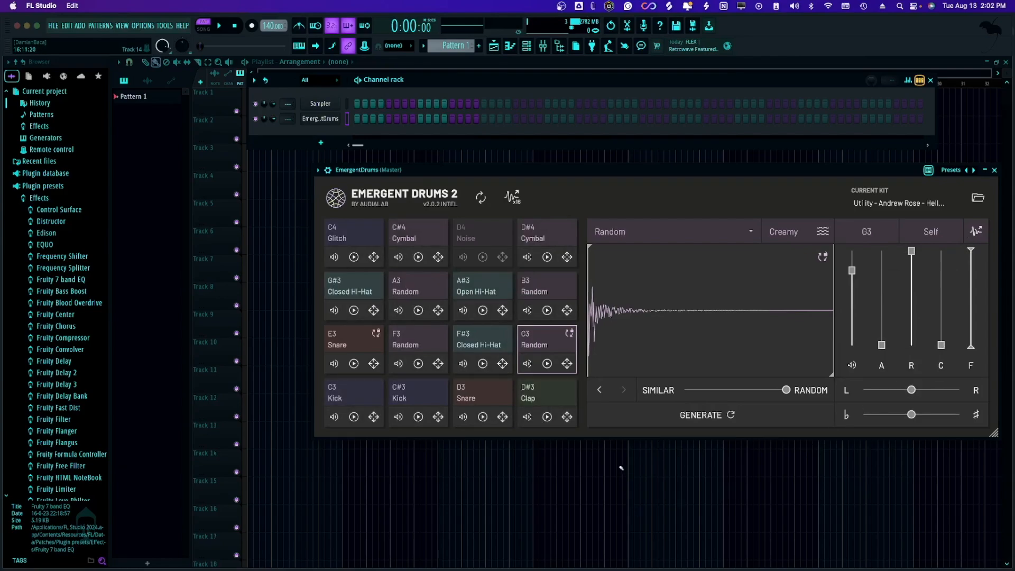
Trim the G3 sample's end to about its first fifth and the A3 sample's end to its initial hit, auditioning the shortened A3 sample.
{"action": "left_click_drag", "start_coordinate": [831, 373], "coordinate": [633, 364]}
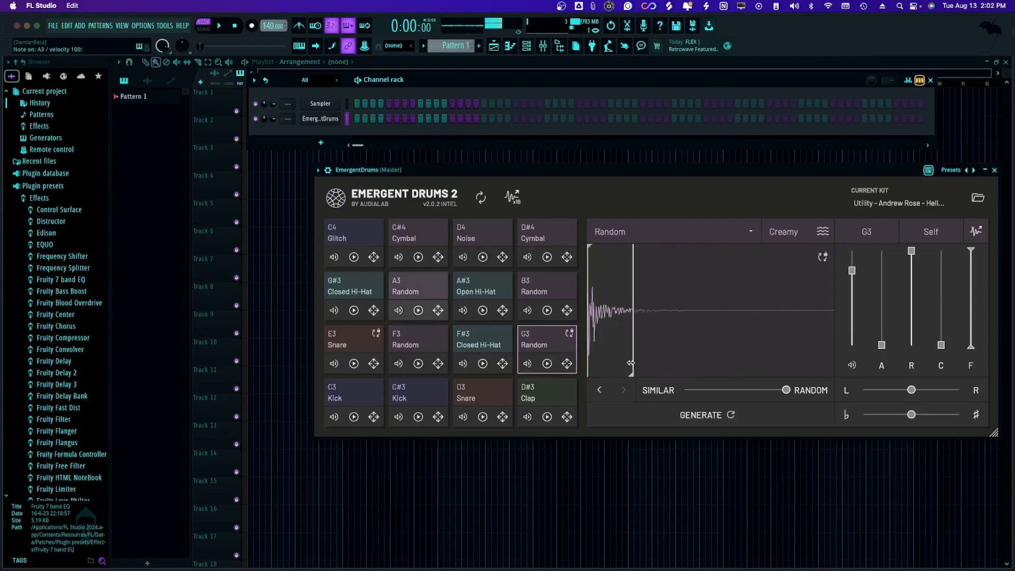
{"action": "left_click", "coordinate": [411, 285]}
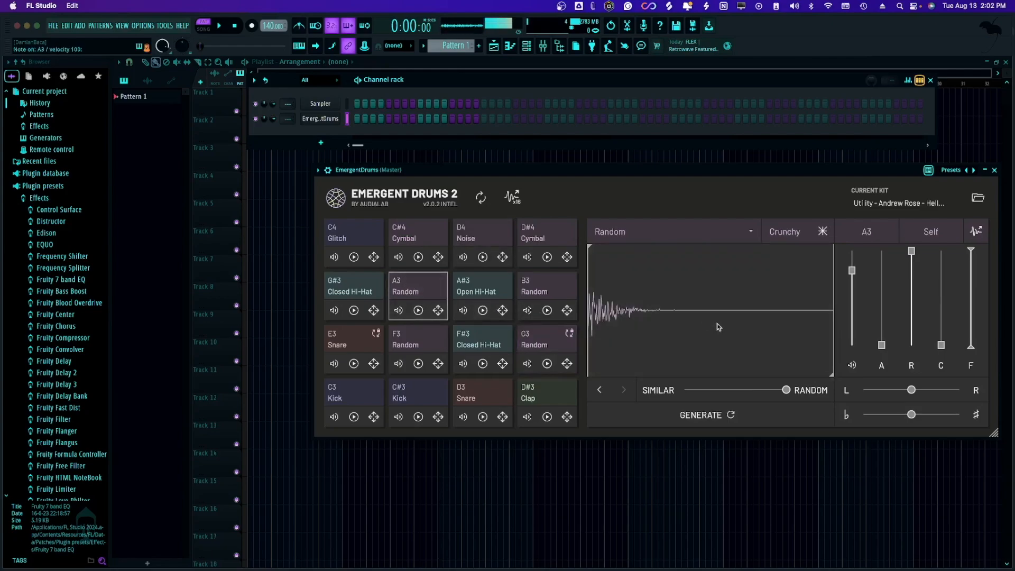
{"action": "left_click_drag", "start_coordinate": [829, 374], "coordinate": [598, 373]}
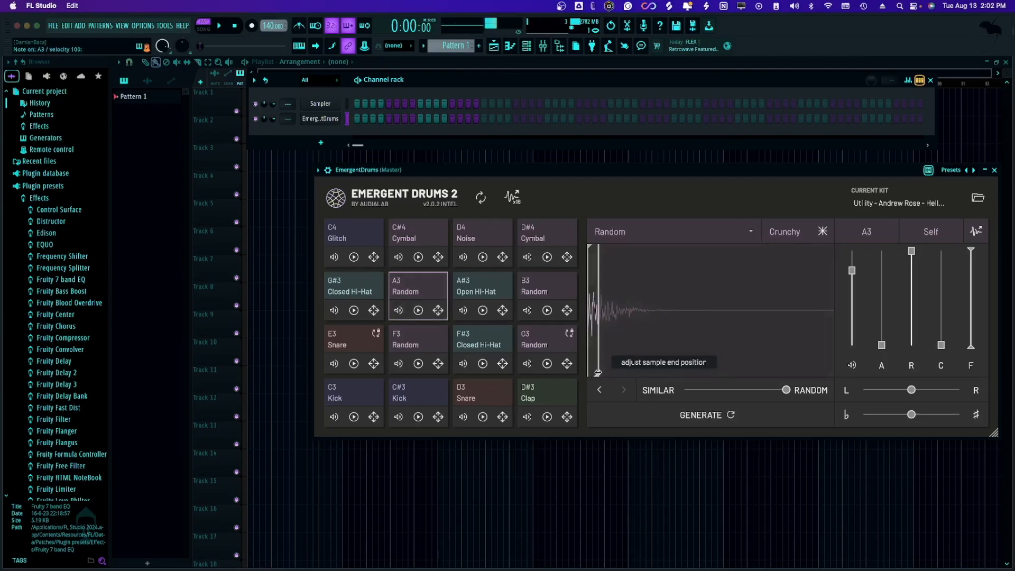
{"action": "left_click", "coordinate": [638, 355]}
{"action": "left_click", "coordinate": [637, 355]}
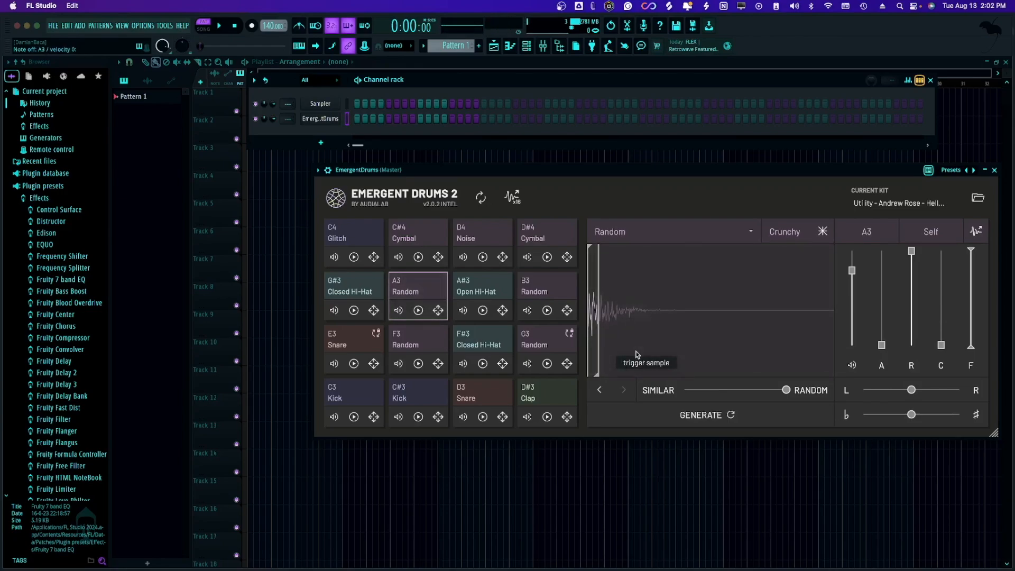
{"action": "left_click", "coordinate": [634, 353]}
{"action": "left_click", "coordinate": [634, 353]}
{"action": "left_click", "coordinate": [634, 354]}
{"action": "left_click", "coordinate": [634, 354]}
{"action": "left_click", "coordinate": [634, 354]}
{"action": "left_click", "coordinate": [634, 354]}
Export all 16 pad samples into the channel rack as separate channels, and check the first kick channel's sampler window.
{"action": "left_click_drag", "start_coordinate": [514, 207], "coordinate": [420, 132]}
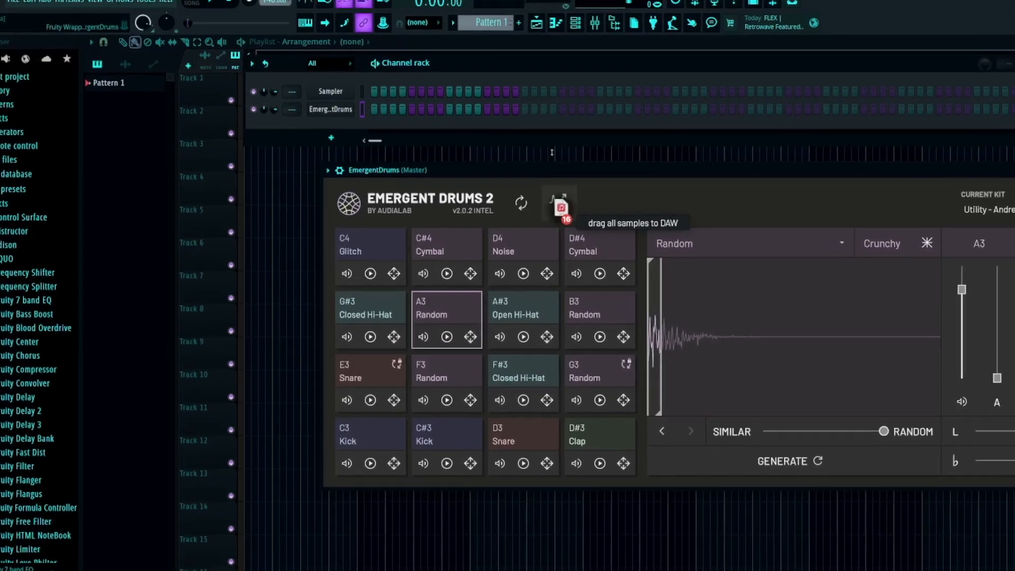
{"action": "left_click_drag", "start_coordinate": [525, 108], "coordinate": [367, 107]}
{"action": "left_click_drag", "start_coordinate": [531, 180], "coordinate": [706, 294]}
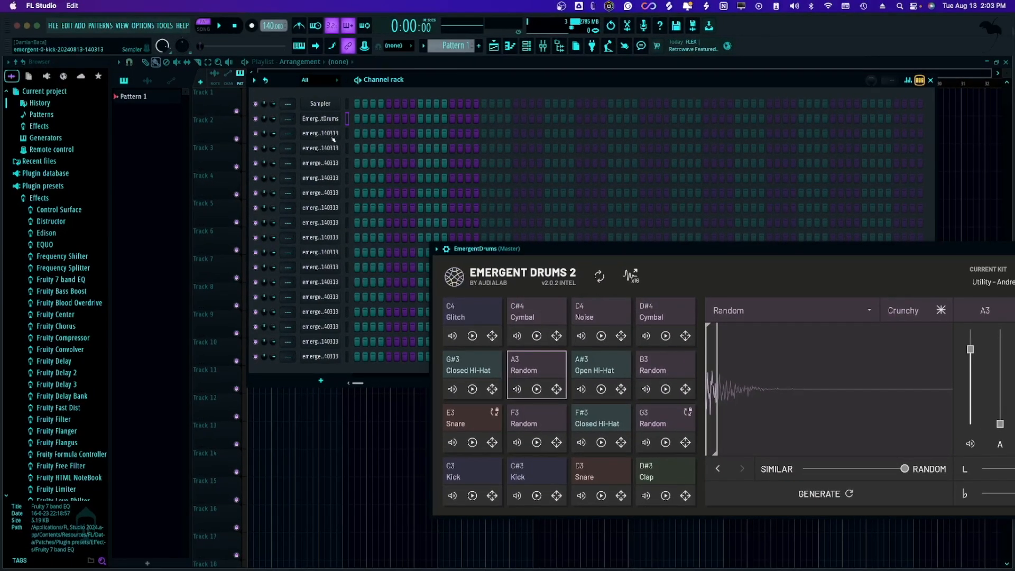
{"action": "left_click", "coordinate": [330, 139]}
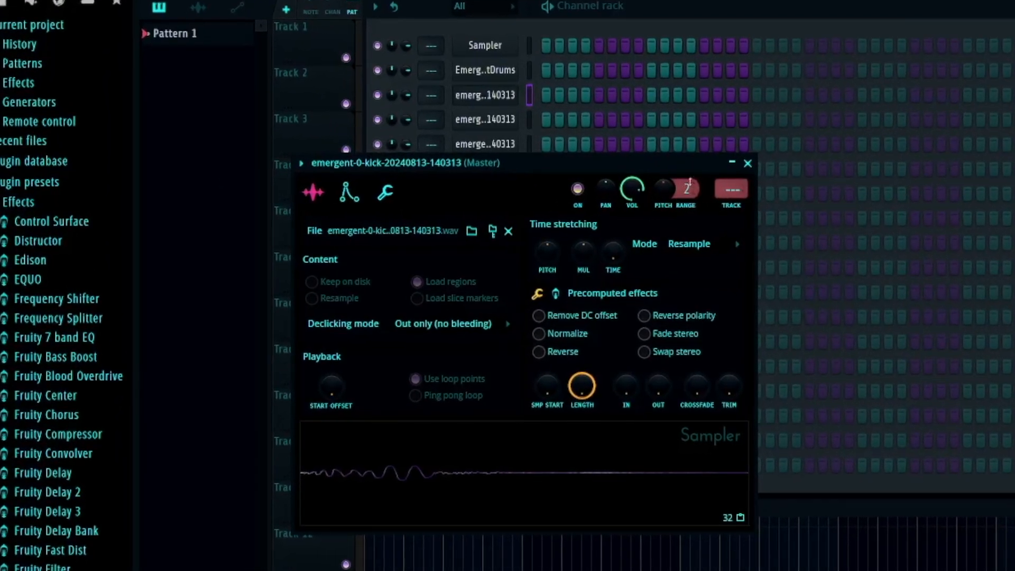
{"action": "left_click", "coordinate": [748, 163]}
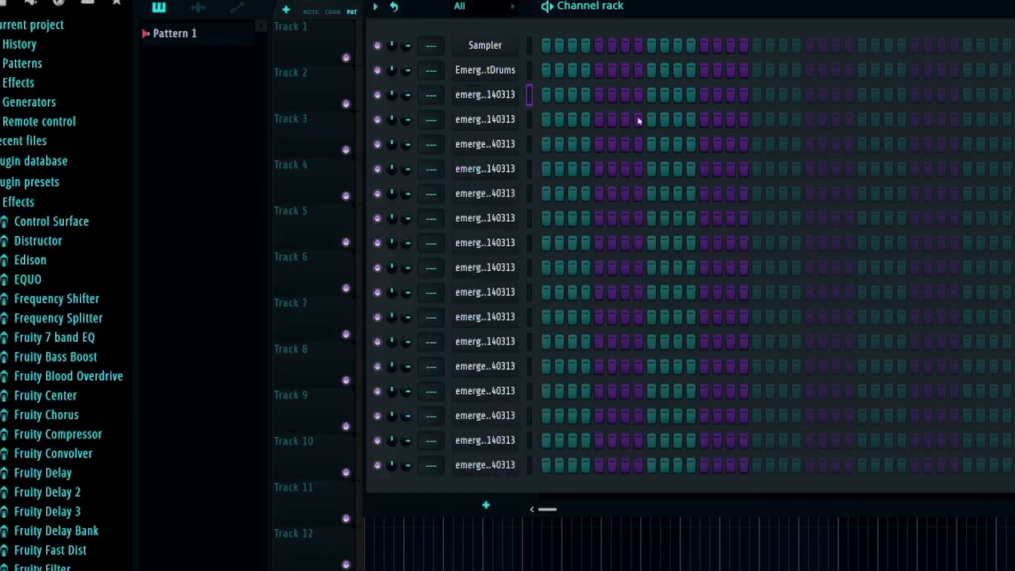
Rename the first three exported sample channels kick, snare and click.
{"action": "middle_click", "coordinate": [477, 96]}
{"action": "type", "text": "kick"}
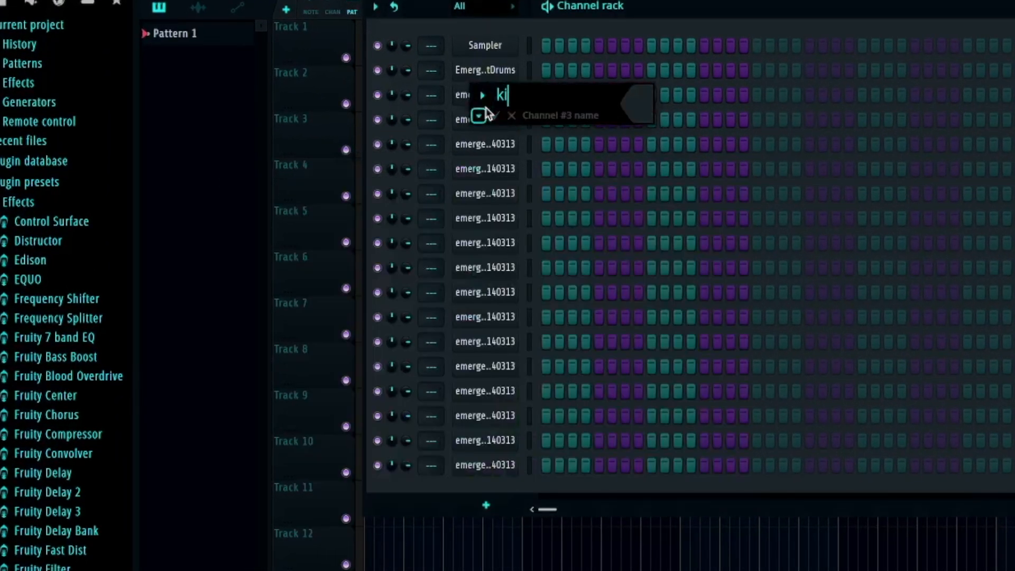
{"action": "key", "text": "Return"}
{"action": "middle_click", "coordinate": [474, 129]}
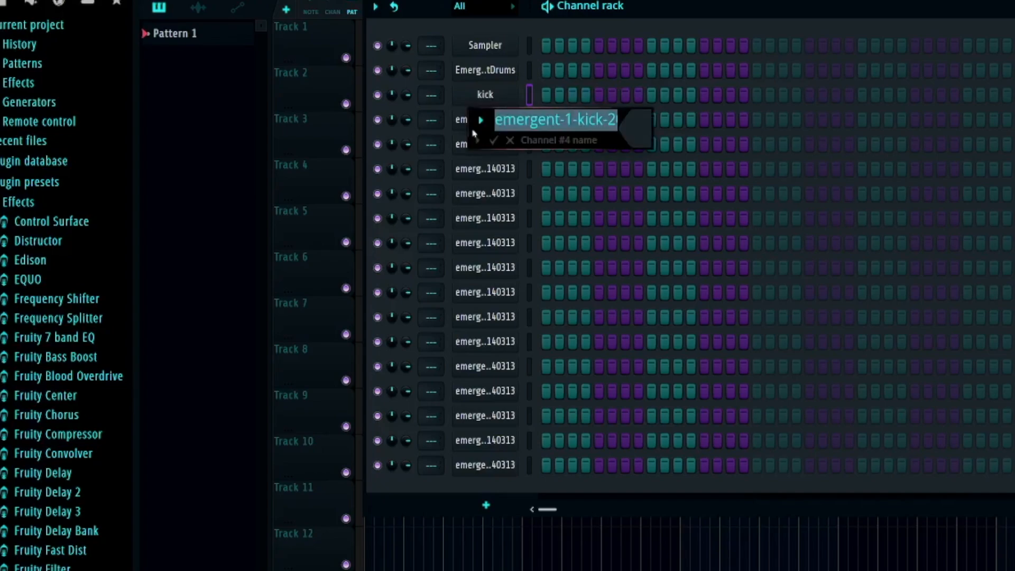
{"action": "type", "text": "Snare"}
{"action": "key", "text": "Return"}
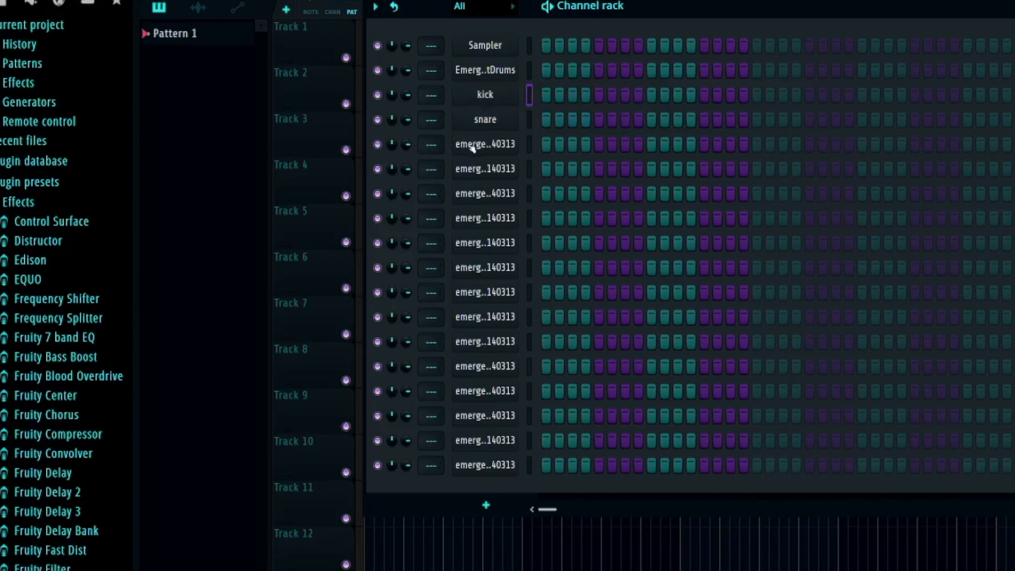
{"action": "middle_click", "coordinate": [474, 149]}
{"action": "type", "text": "click"}
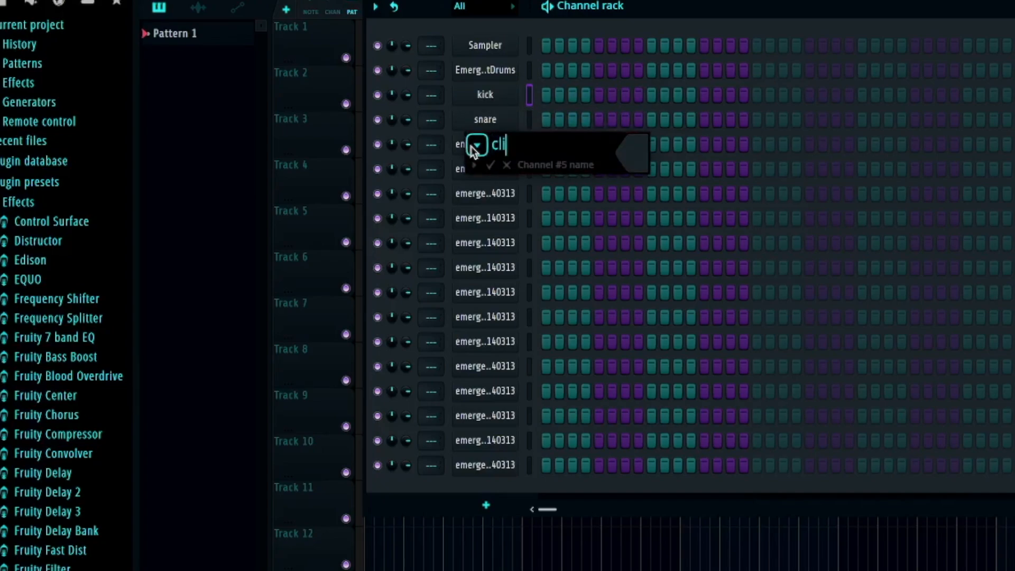
{"action": "key", "text": "Return"}
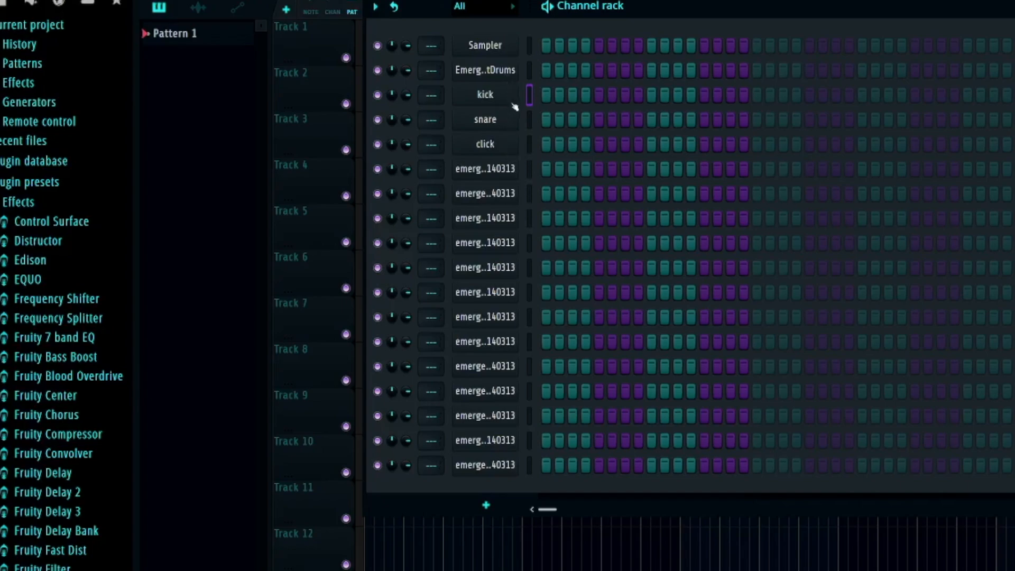
Program the kick on step 1, the click on steps 5 and 6, and the snare on steps 7 and 13.
{"action": "left_click", "coordinate": [547, 95]}
{"action": "left_click", "coordinate": [599, 144]}
{"action": "left_click", "coordinate": [612, 144]}
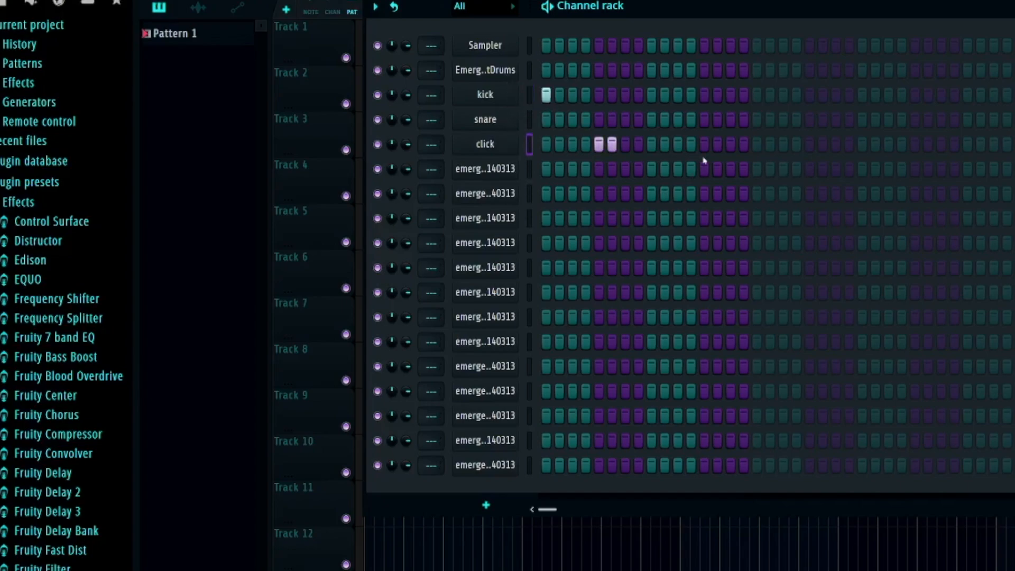
{"action": "left_click", "coordinate": [704, 119]}
{"action": "left_click", "coordinate": [625, 119]}
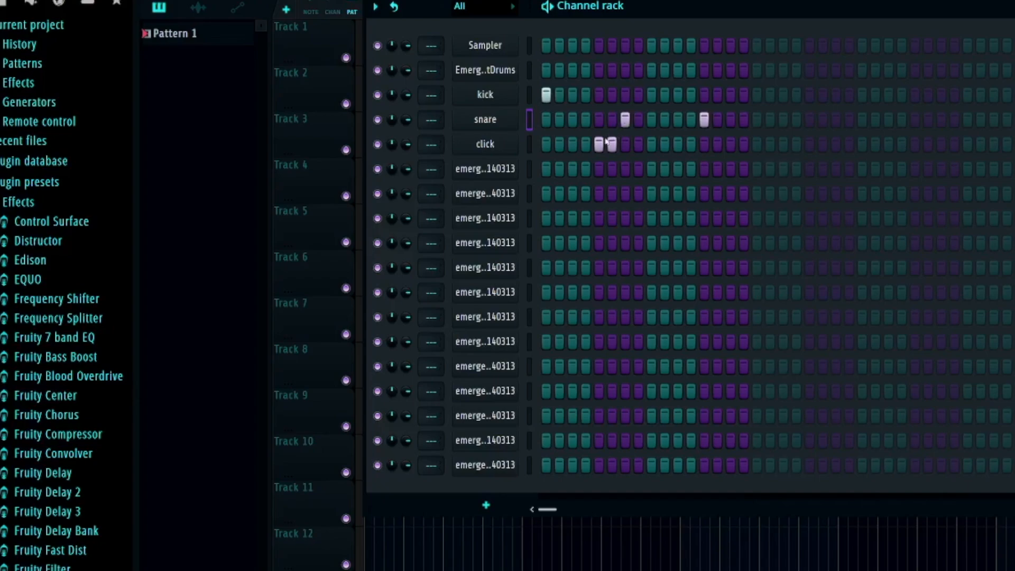
View the snare channel's notes in the piano roll and return to the channel rack.
{"action": "right_click", "coordinate": [511, 130]}
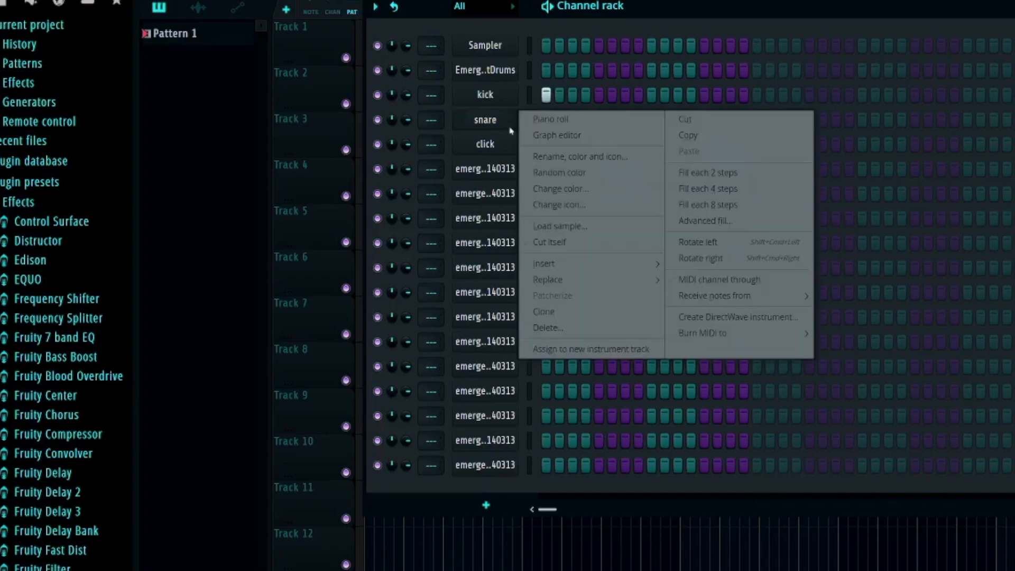
{"action": "left_click", "coordinate": [548, 120]}
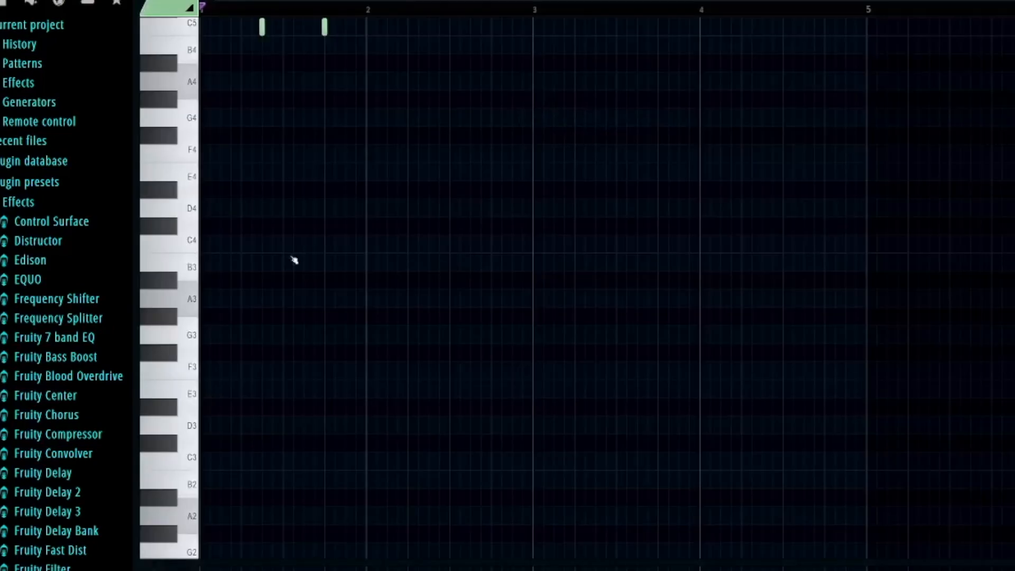
{"action": "left_click", "coordinate": [510, 45]}
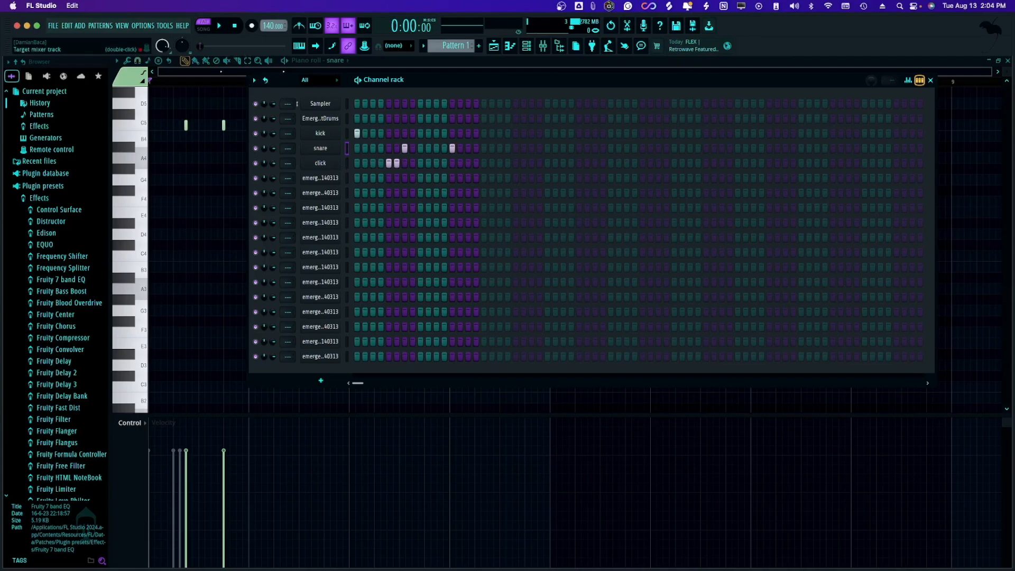
Reopen the EmergentDrums plugin window and open its channel's piano roll.
{"action": "left_click", "coordinate": [332, 121]}
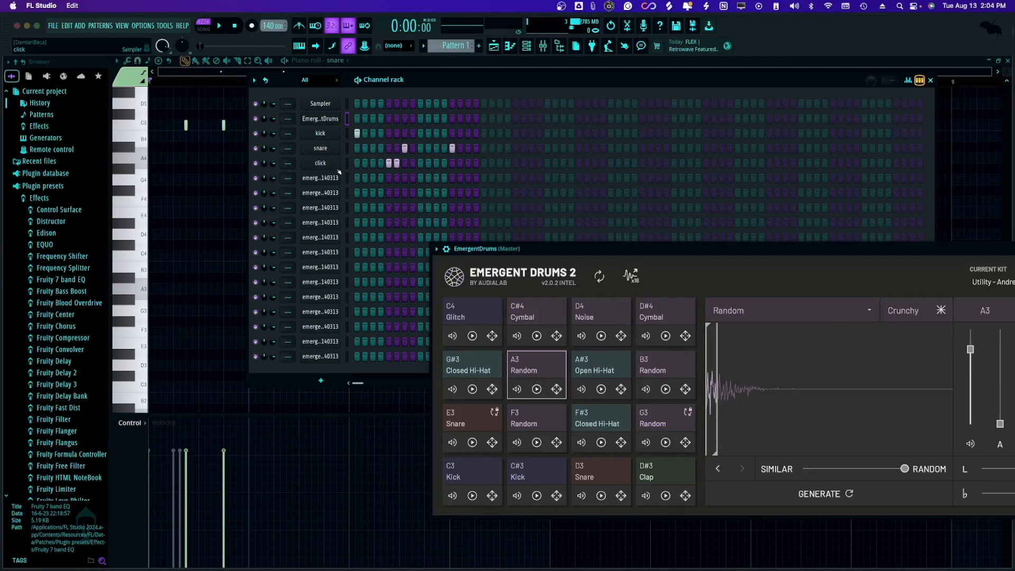
{"action": "left_click", "coordinate": [334, 119]}
{"action": "left_click", "coordinate": [334, 120]}
{"action": "right_click", "coordinate": [334, 120]}
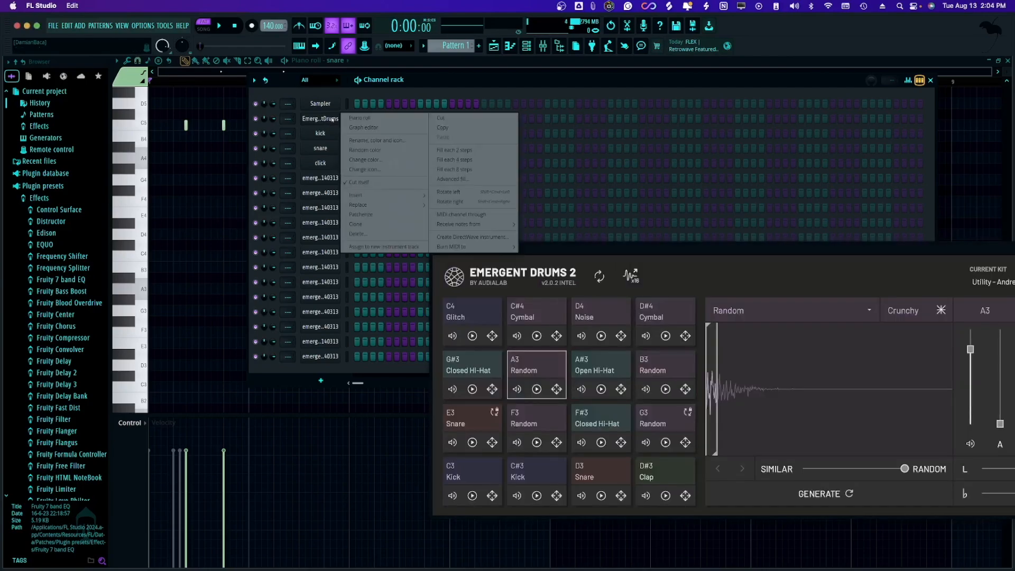
{"action": "left_click", "coordinate": [364, 118]}
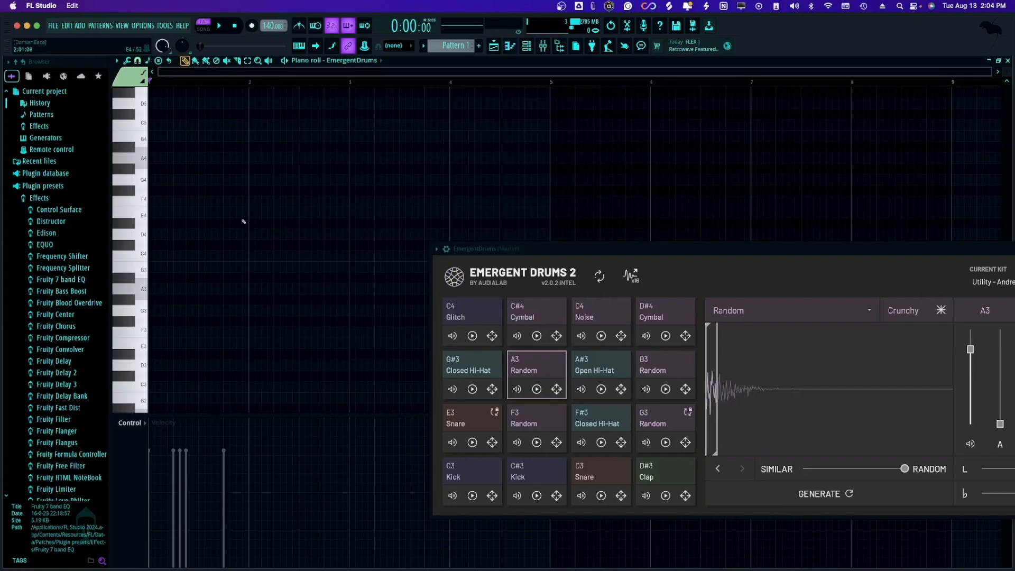
Place nine notes: B3 and D4 in bar 1; E4, A#3, G3, A#3 and C#4 in bar 2; A#3 and G#3 in bar 3.
{"action": "left_click_drag", "start_coordinate": [202, 234], "coordinate": [184, 268]}
{"action": "left_click", "coordinate": [216, 235]}
{"action": "left_click", "coordinate": [267, 212]}
{"action": "left_click", "coordinate": [274, 278]}
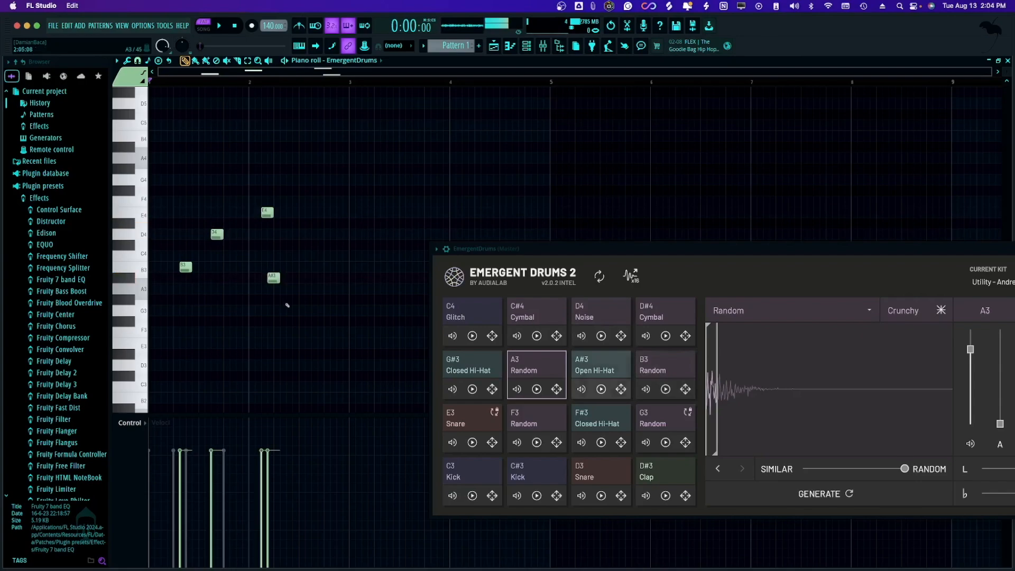
{"action": "left_click", "coordinate": [305, 311]}
{"action": "left_click", "coordinate": [342, 245]}
{"action": "left_click", "coordinate": [337, 278]}
{"action": "left_click", "coordinate": [368, 277]}
{"action": "left_click", "coordinate": [380, 300]}
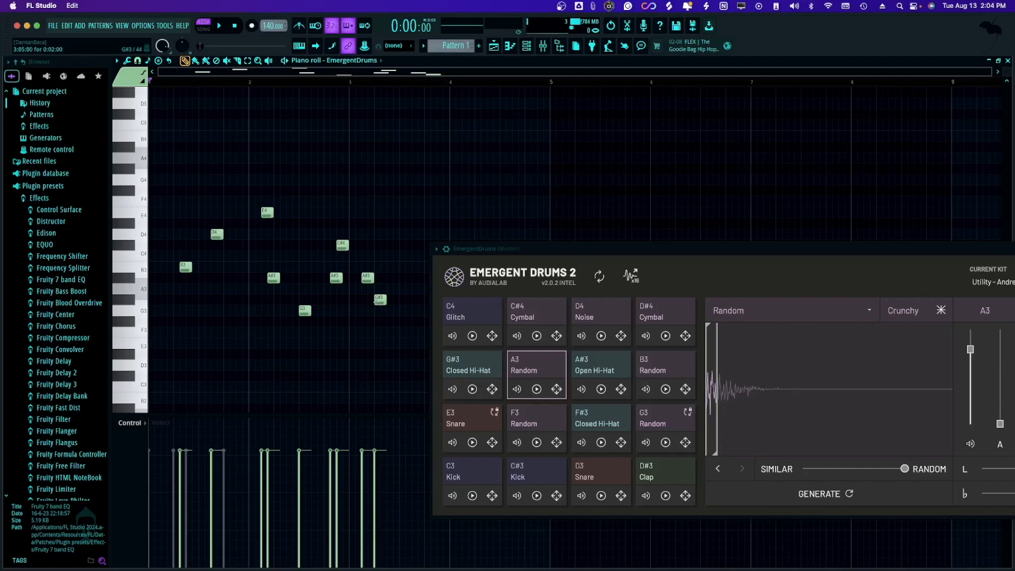
Delete all nine notes from the EmergentDrums piano roll and bring up the channel rack.
{"action": "left_click_drag", "start_coordinate": [400, 174], "coordinate": [163, 365]}
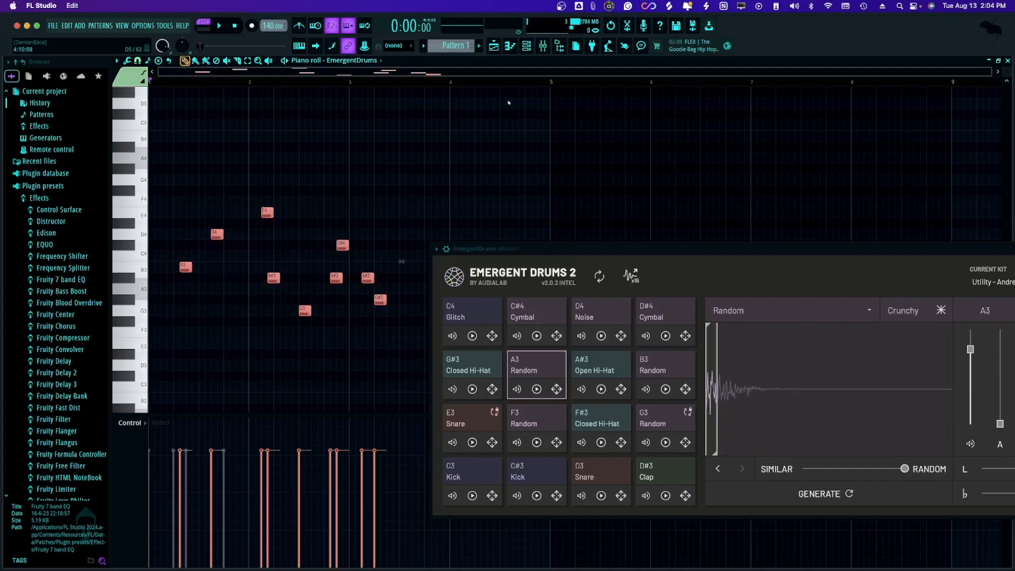
{"action": "left_click", "coordinate": [527, 46]}
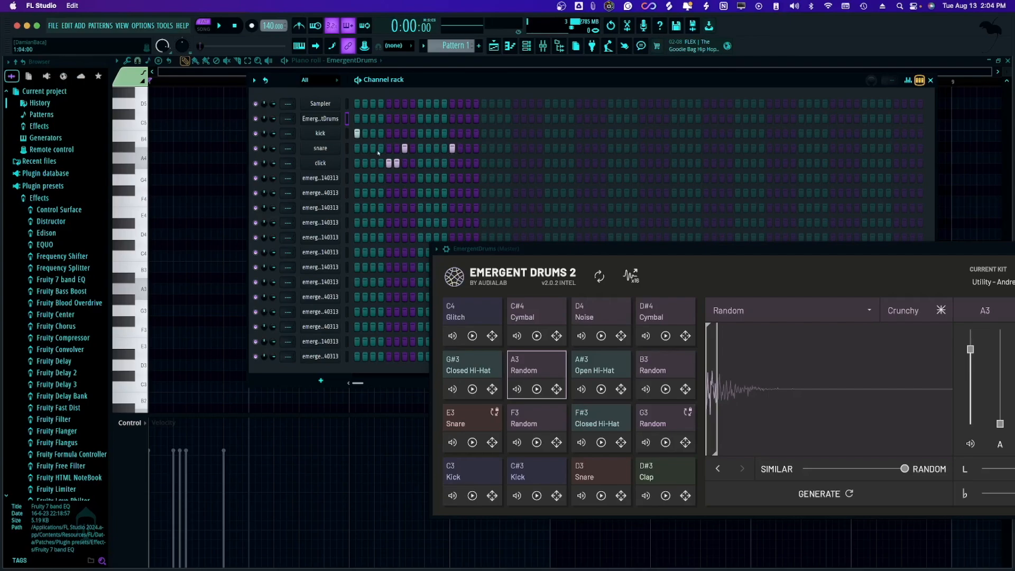
Open the kick channel's piano roll and place an E4 note in bar 1 and a C#5 note in bar 2.
{"action": "right_click", "coordinate": [339, 132]}
{"action": "left_click", "coordinate": [364, 134]}
{"action": "left_click", "coordinate": [225, 212]}
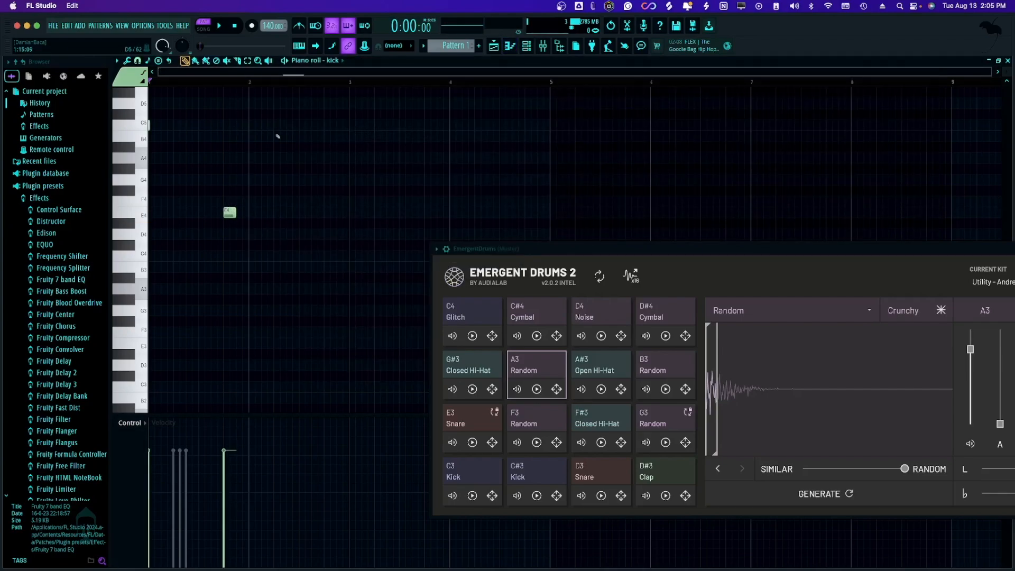
{"action": "left_click", "coordinate": [317, 114]}
{"action": "scroll", "coordinate": [392, 104], "scroll_direction": "up", "scroll_amount": 5}
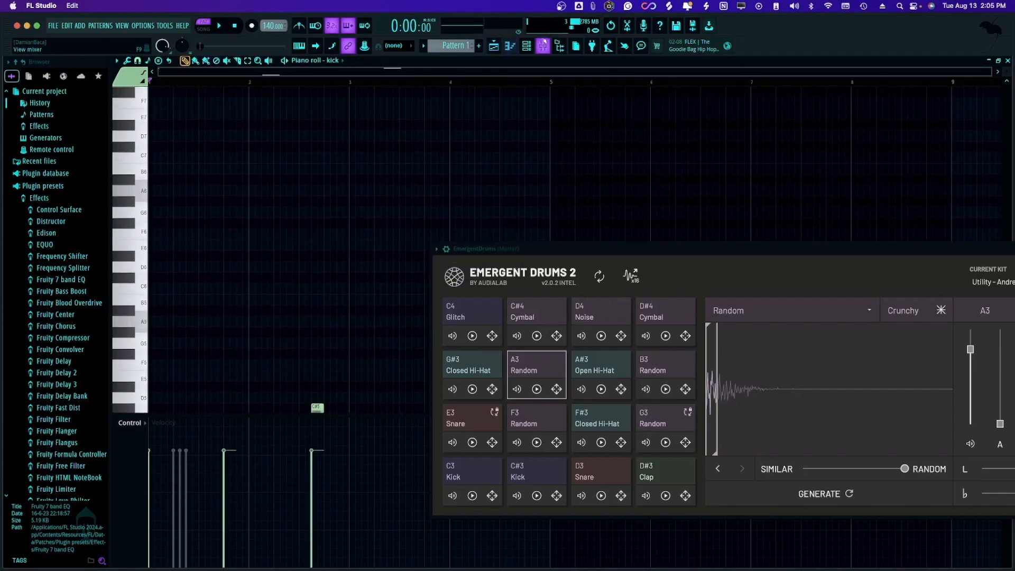
Add snare notes in bars 2, 3 and 4 of the snare channel's piano roll and reposition the EmergentDrums window.
{"action": "left_click", "coordinate": [526, 46]}
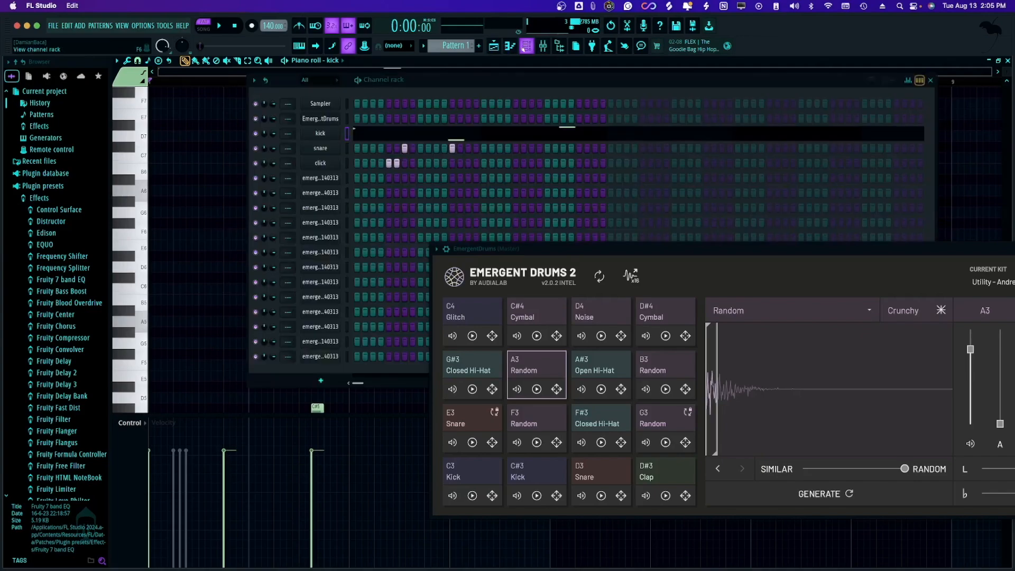
{"action": "right_click", "coordinate": [334, 148]}
{"action": "left_click", "coordinate": [381, 150]}
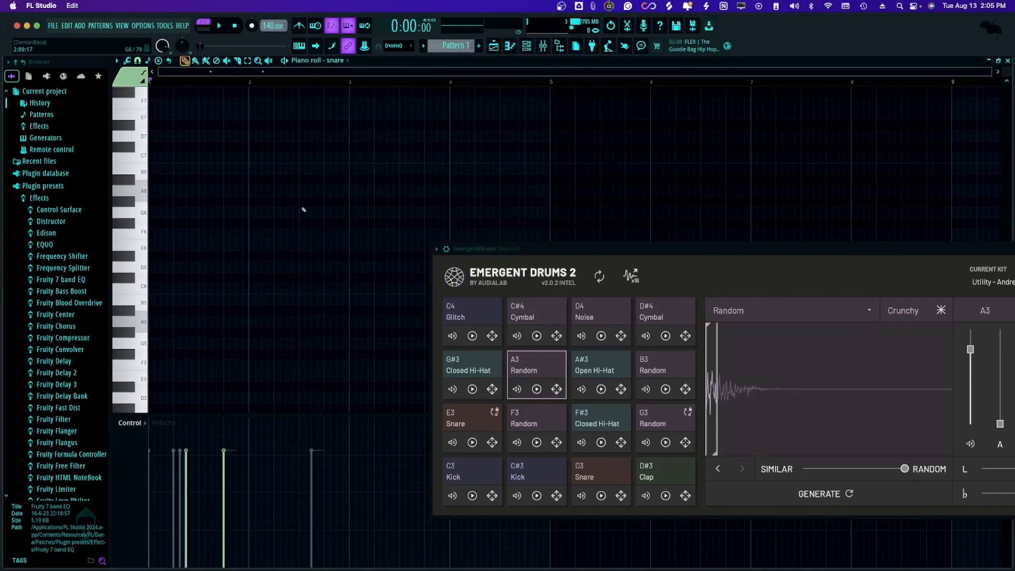
{"action": "left_click", "coordinate": [315, 191]}
{"action": "left_click", "coordinate": [452, 103]}
{"action": "mouse_move", "coordinate": [494, 127]}
{"action": "left_mouse_down"}
{"action": "mouse_move", "coordinate": [472, 325]}
{"action": "mouse_move", "coordinate": [363, 437]}
{"action": "mouse_move", "coordinate": [383, 55]}
{"action": "mouse_move", "coordinate": [354, 361]}
{"action": "left_mouse_up"}
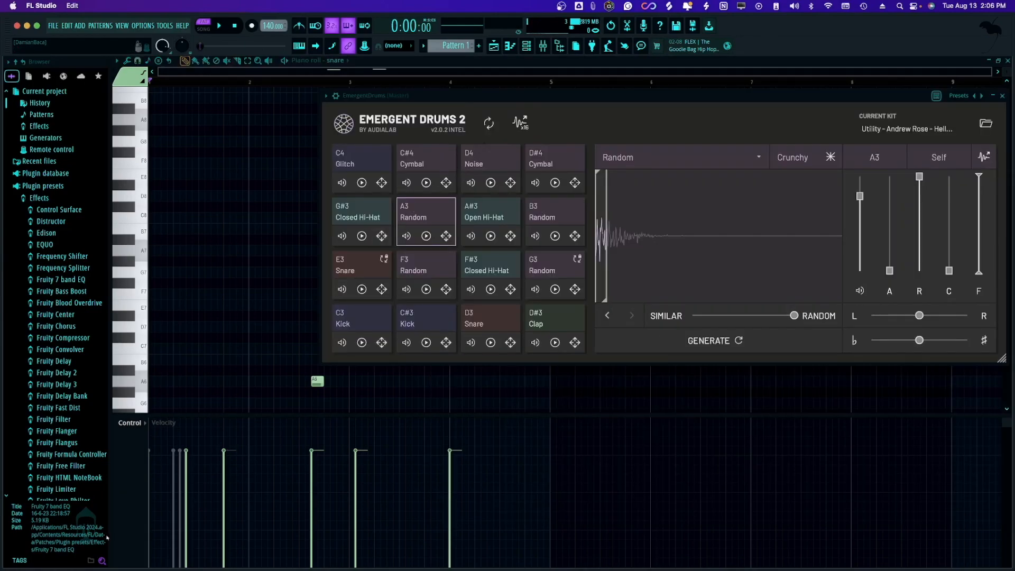
Find the Dimension_Snare_Boat sample in the Dimension Snares folder of the snare-tagged sounds, preview it and load it onto pad A3.
{"action": "left_click", "coordinate": [67, 559]}
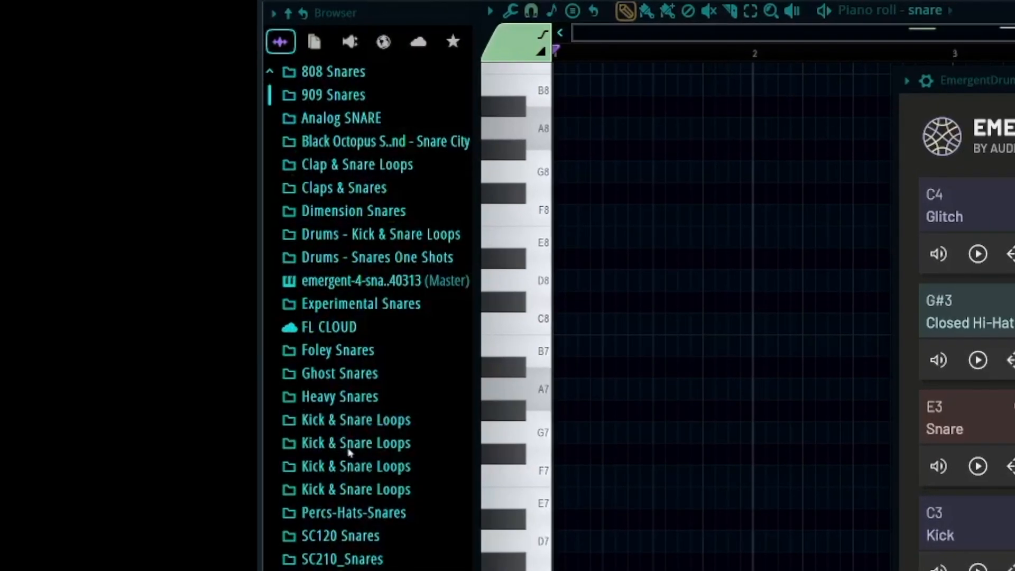
{"action": "left_click", "coordinate": [390, 211]}
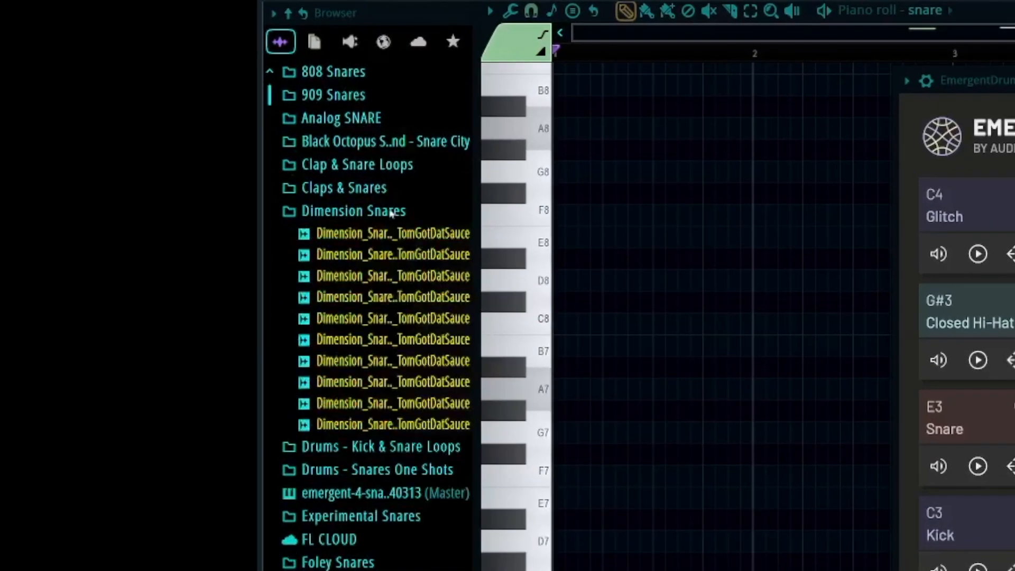
{"action": "left_click", "coordinate": [351, 284]}
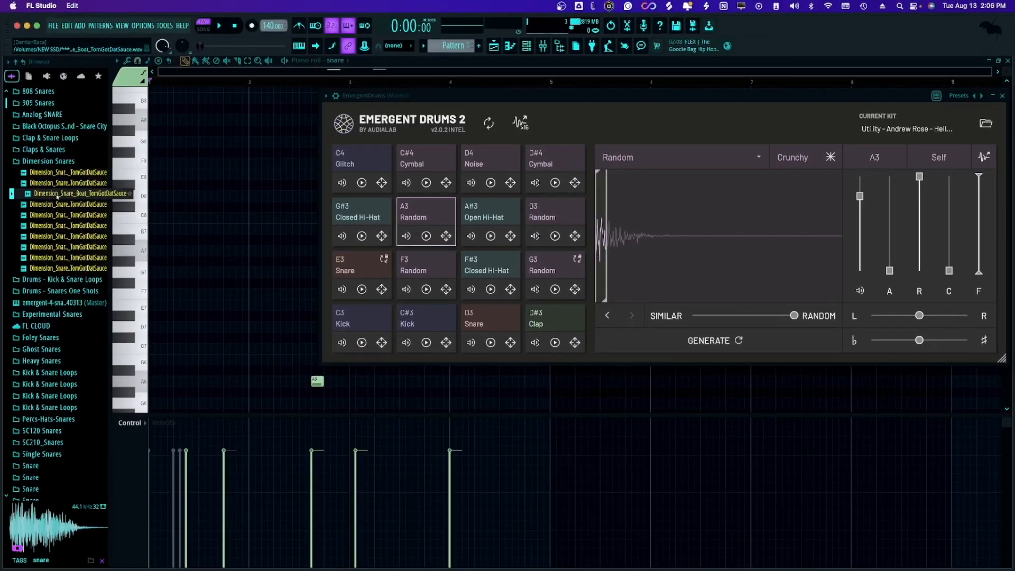
{"action": "left_click", "coordinate": [57, 196]}
{"action": "left_click_drag", "start_coordinate": [57, 196], "coordinate": [423, 222]}
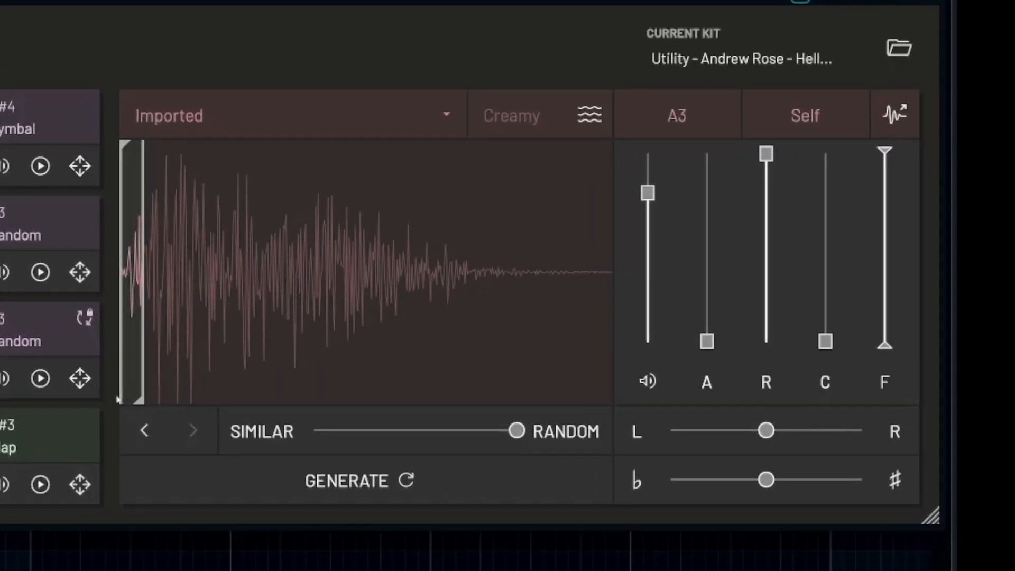
Extend the imported snare's playback range to its full length and generate a variation with the similarity amount at about 0.079.
{"action": "left_click_drag", "start_coordinate": [140, 402], "coordinate": [340, 390]}
{"action": "left_click_drag", "start_coordinate": [558, 385], "coordinate": [612, 385]}
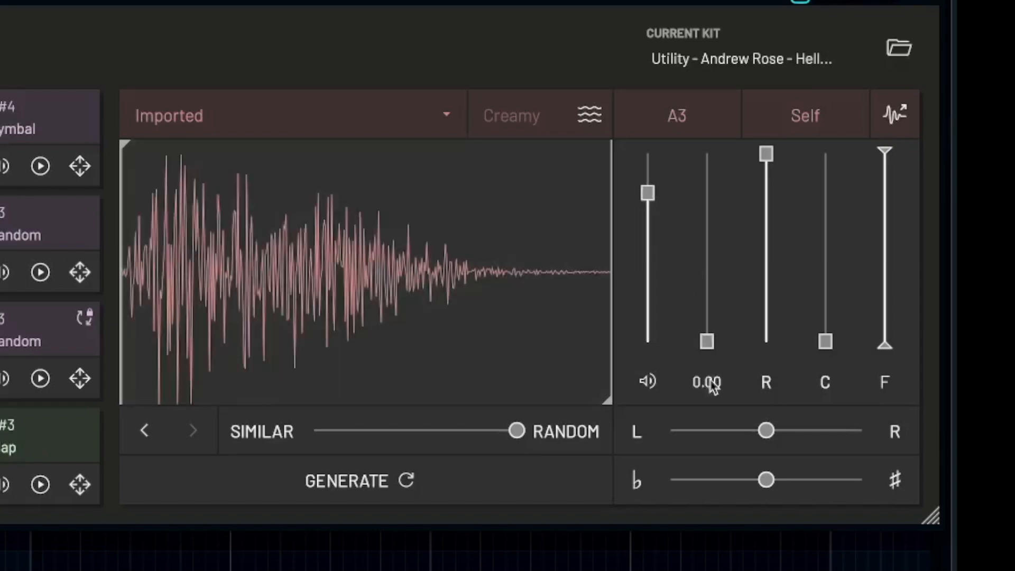
{"action": "left_click_drag", "start_coordinate": [517, 431], "coordinate": [316, 431]}
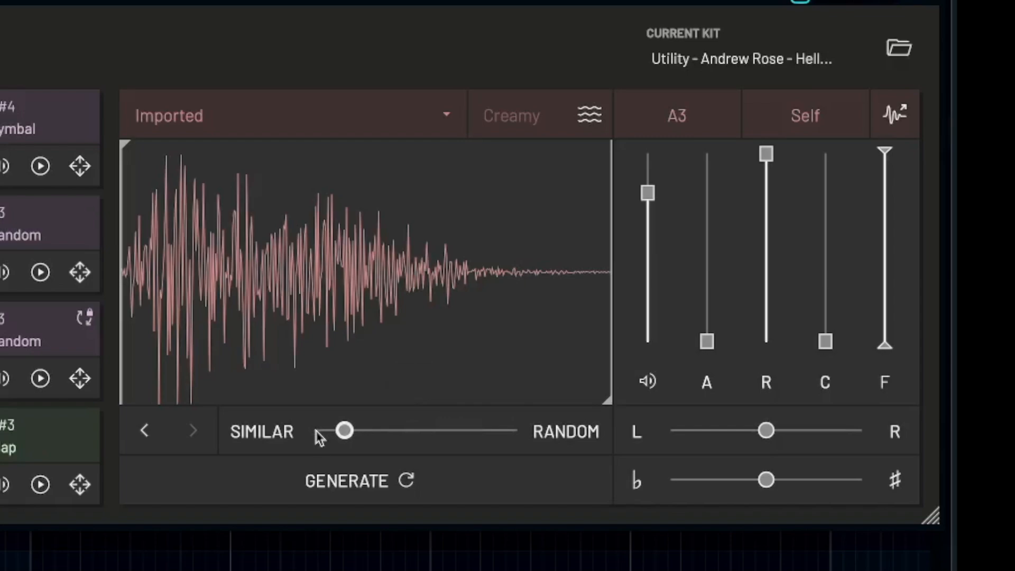
{"action": "left_click", "coordinate": [315, 485]}
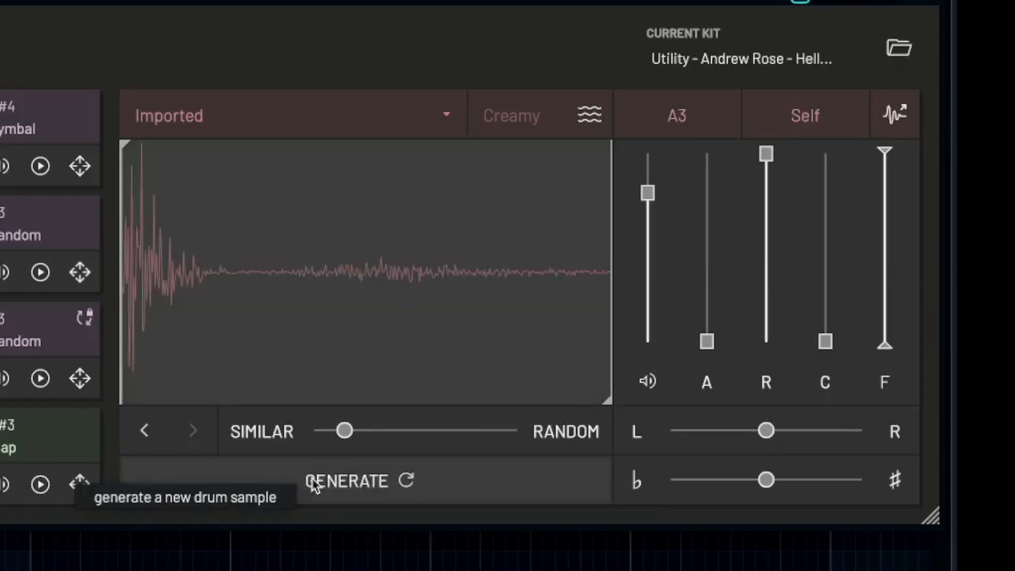
Compare the imported snare with the generated variation by switching back and forth in the sound history, ending on the original.
{"action": "left_click", "coordinate": [142, 440]}
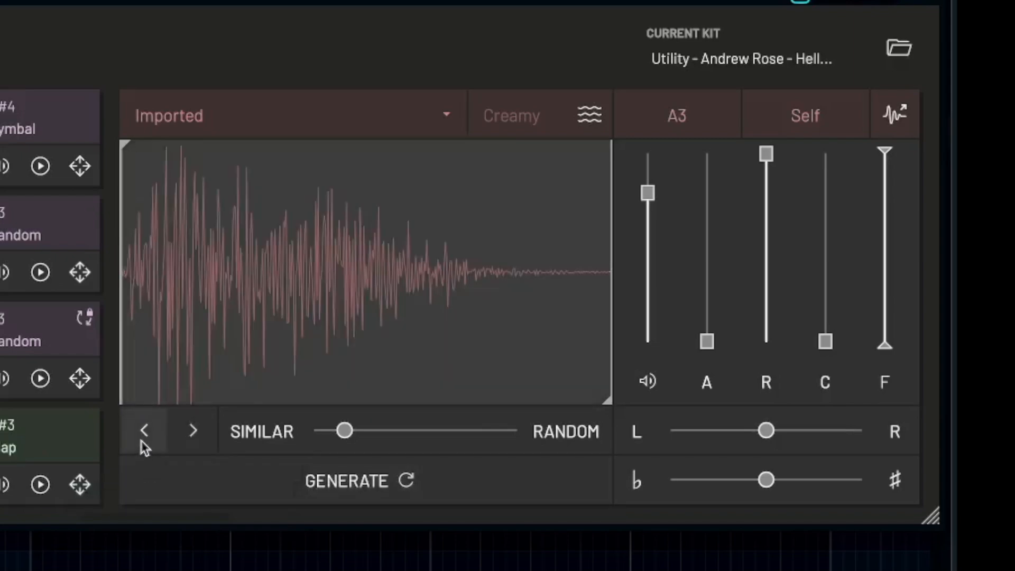
{"action": "left_click", "coordinate": [207, 442]}
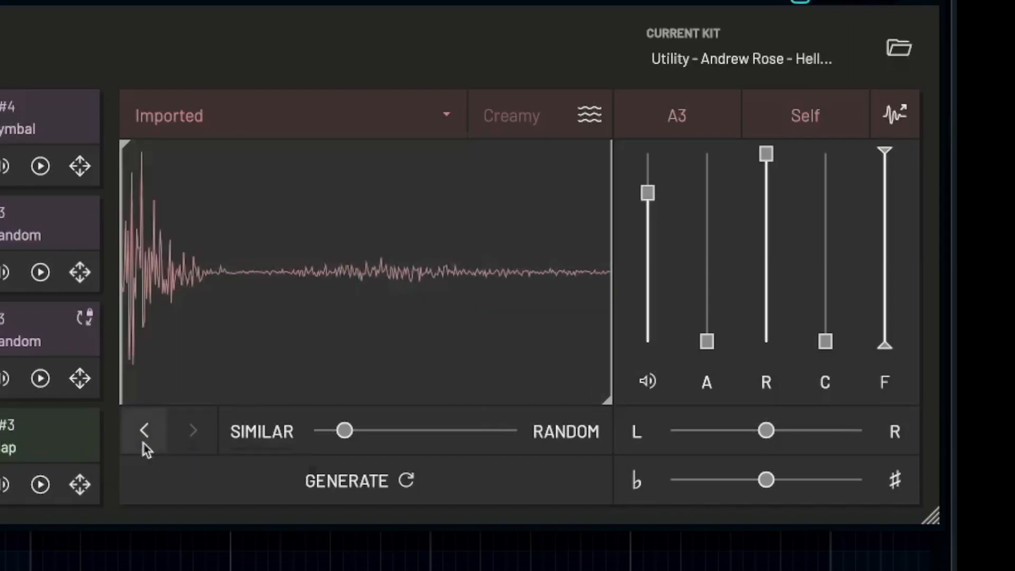
{"action": "left_click", "coordinate": [144, 443]}
{"action": "left_click", "coordinate": [182, 448]}
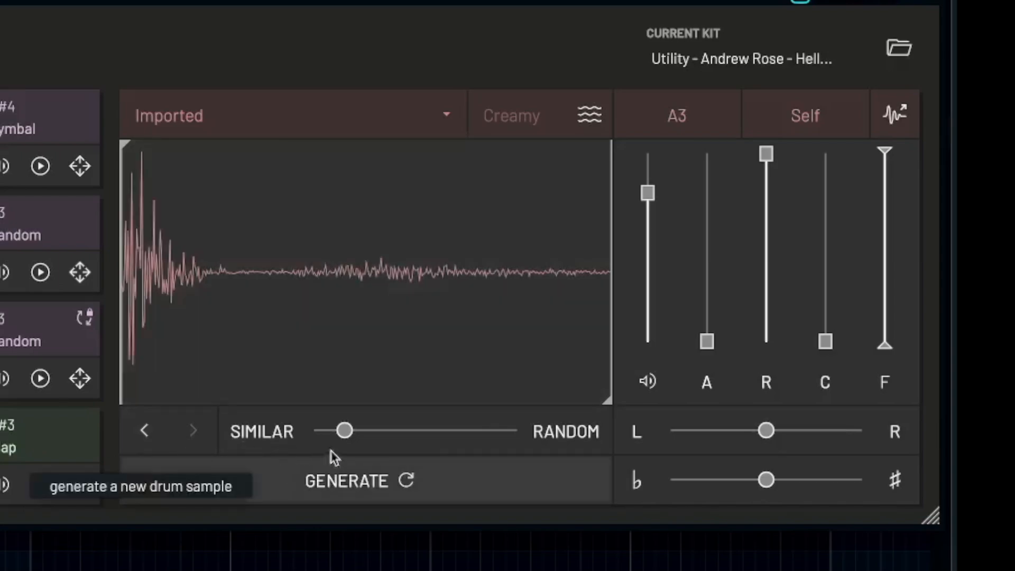
{"action": "left_click", "coordinate": [146, 436]}
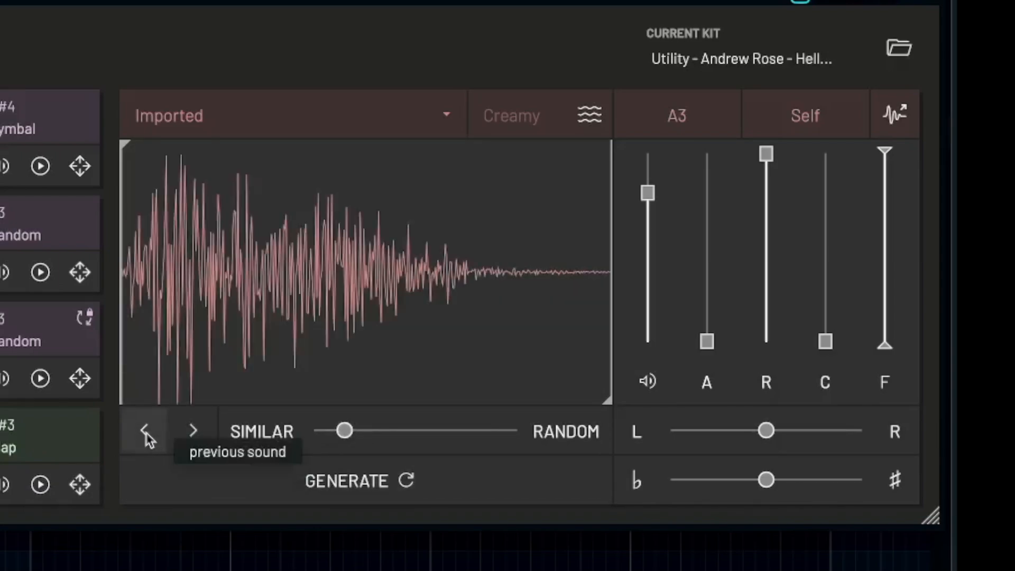
Set the variation amount fully to random, generate two new samples on pad A3, and go back to the imported snare.
{"action": "mouse_move", "coordinate": [350, 442]}
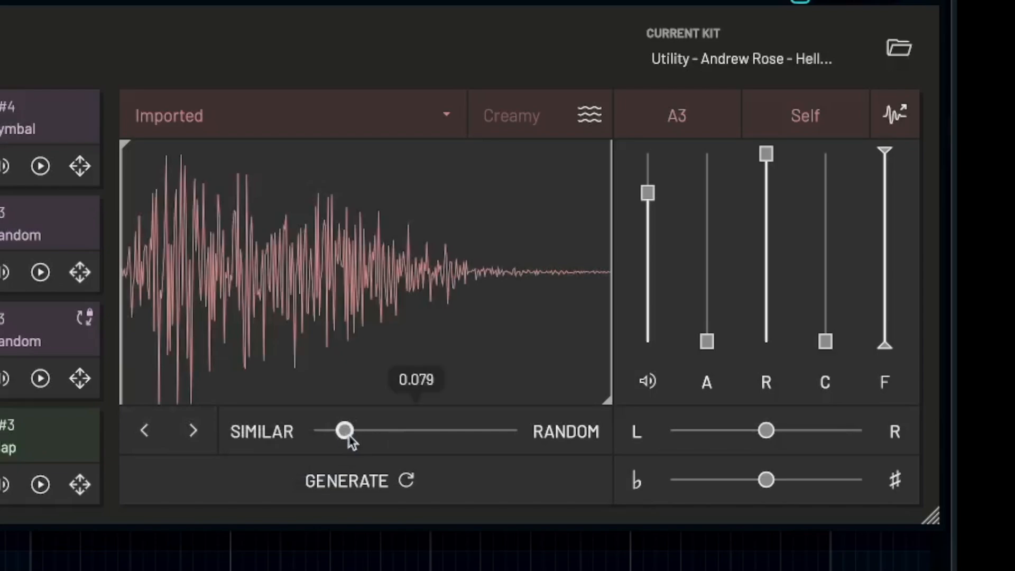
{"action": "left_click_drag", "start_coordinate": [351, 442], "coordinate": [587, 422]}
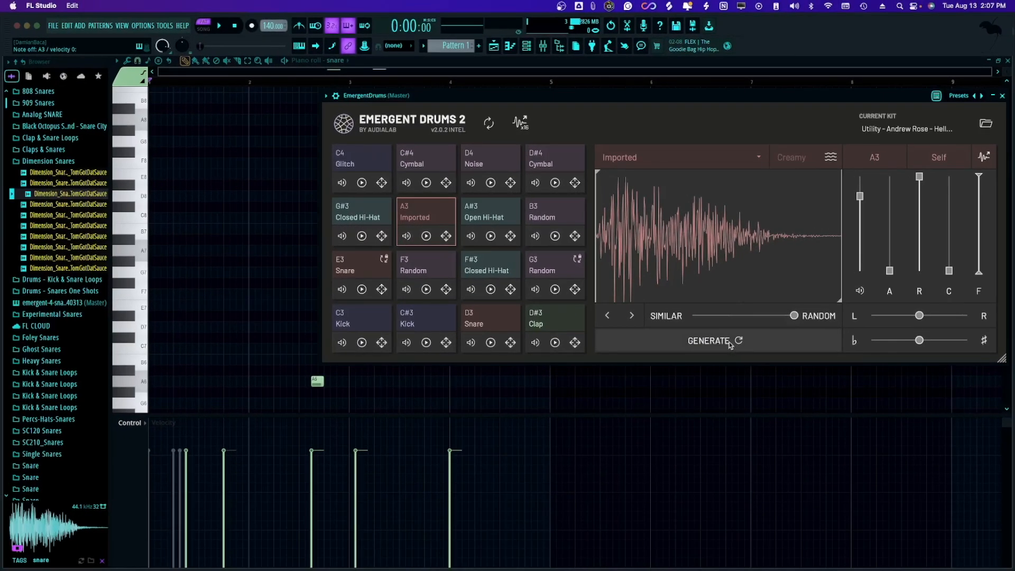
{"action": "left_click", "coordinate": [729, 344]}
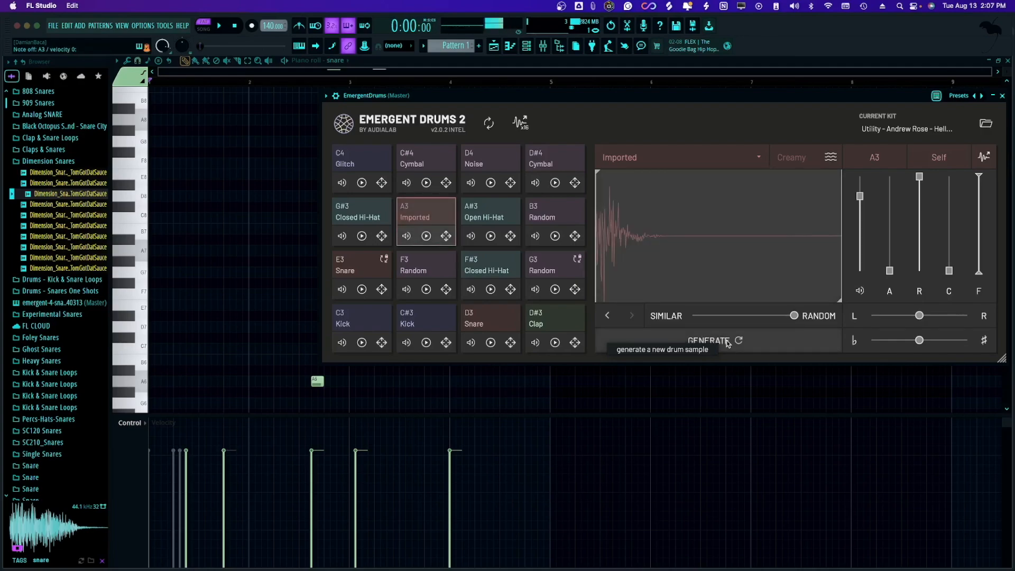
{"action": "left_click", "coordinate": [728, 343]}
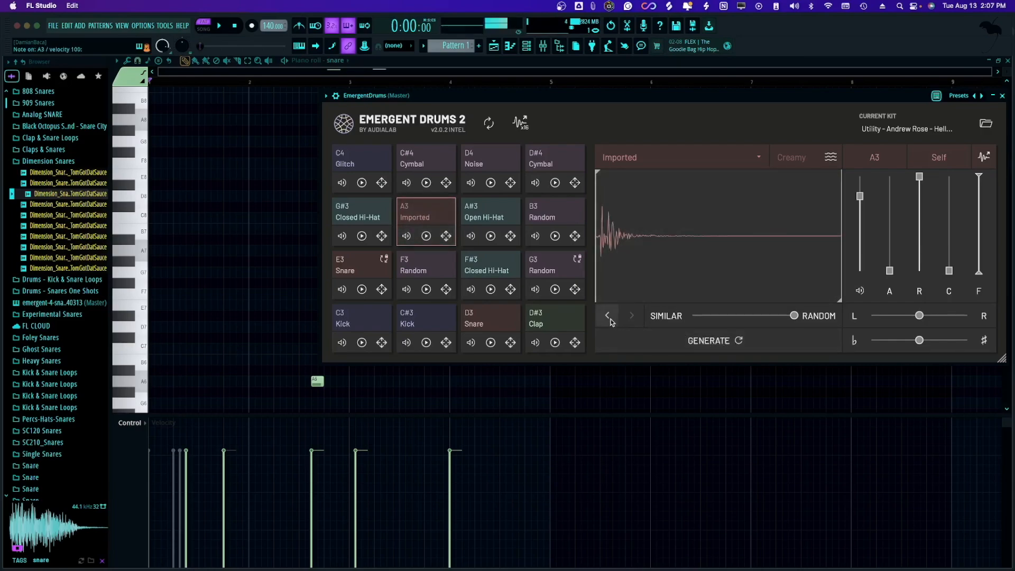
{"action": "left_click", "coordinate": [628, 315]}
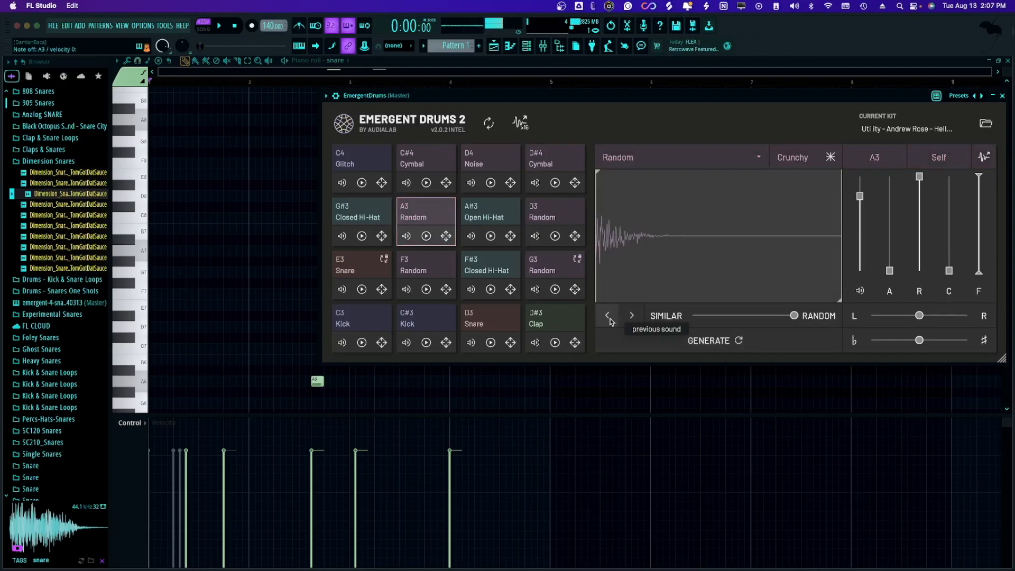
{"action": "left_click", "coordinate": [628, 315]}
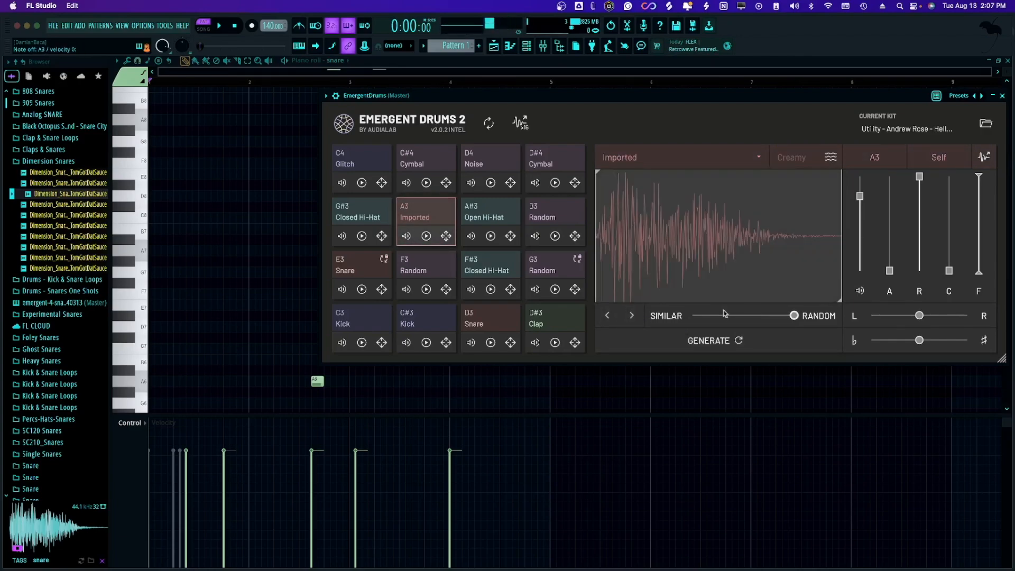
Set the variation amount slightly below midway between similar and random, and generate three new samples from the imported snare.
{"action": "left_click_drag", "start_coordinate": [795, 315], "coordinate": [738, 316]}
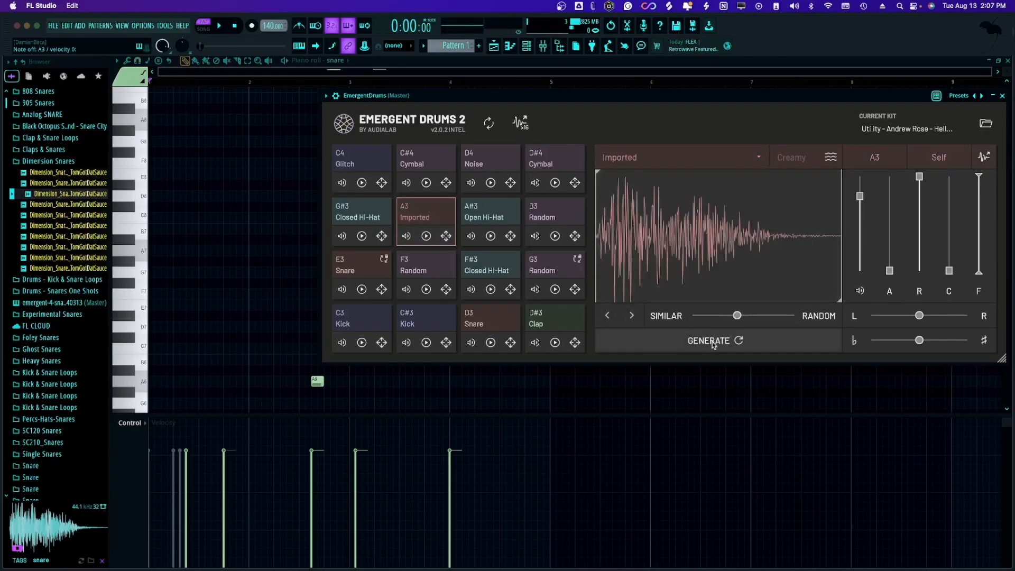
{"action": "left_click", "coordinate": [711, 341]}
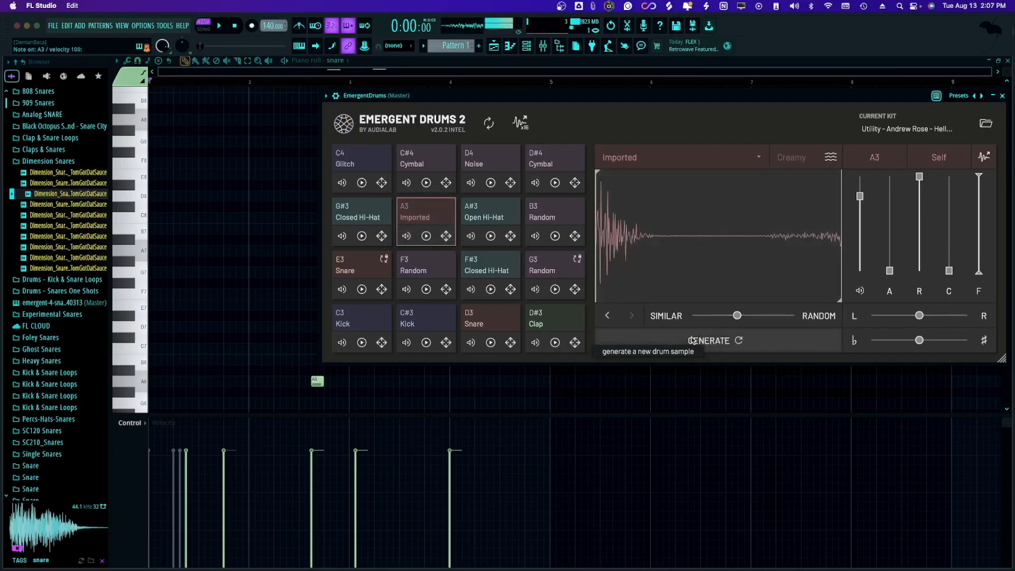
{"action": "left_click", "coordinate": [691, 341]}
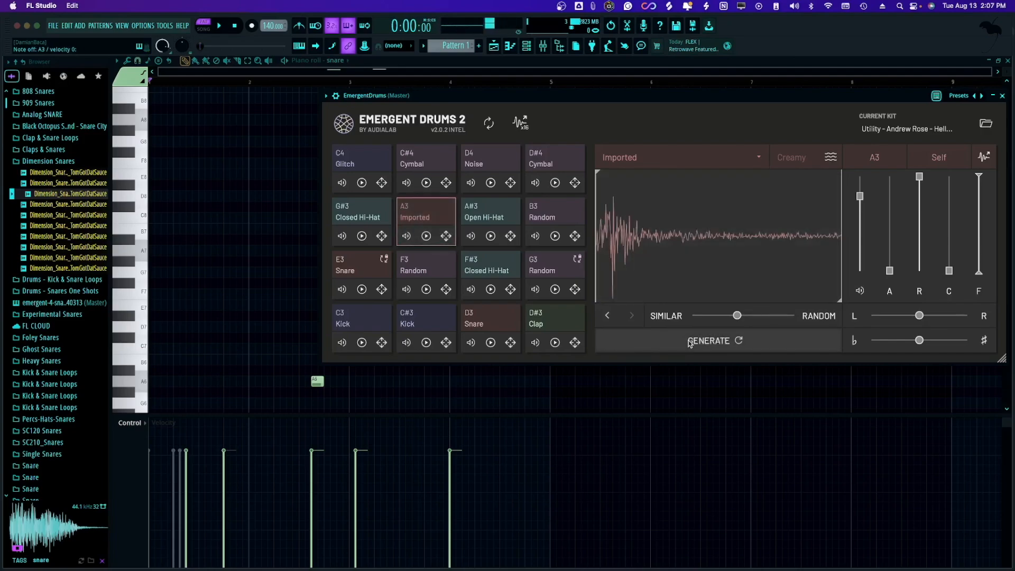
{"action": "left_click", "coordinate": [690, 342]}
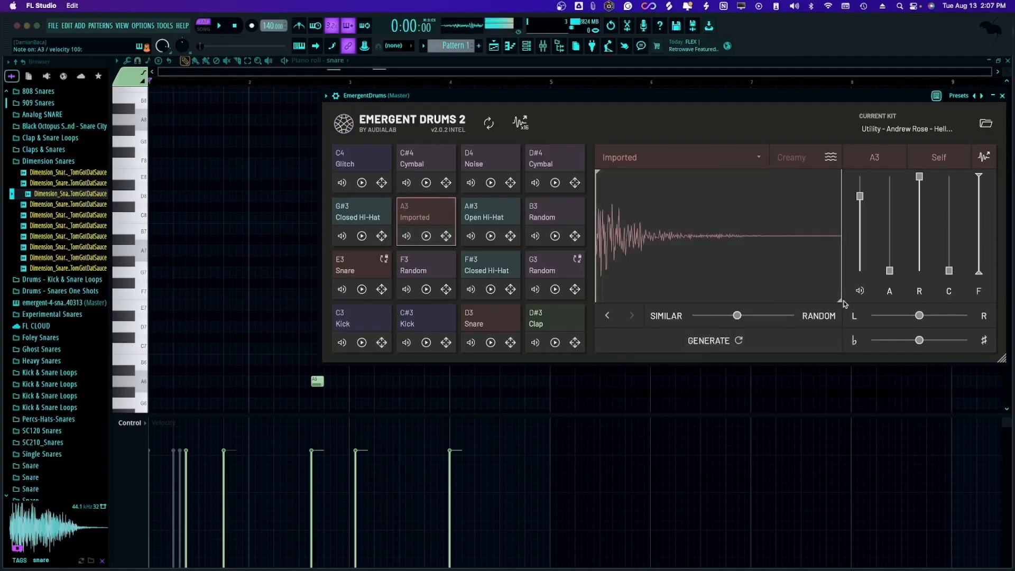
Shorten the generated sample's end to about 60% of its length, raise its C amount to 7.9 dB, and lower its R amount.
{"action": "left_click_drag", "start_coordinate": [842, 304], "coordinate": [749, 308]}
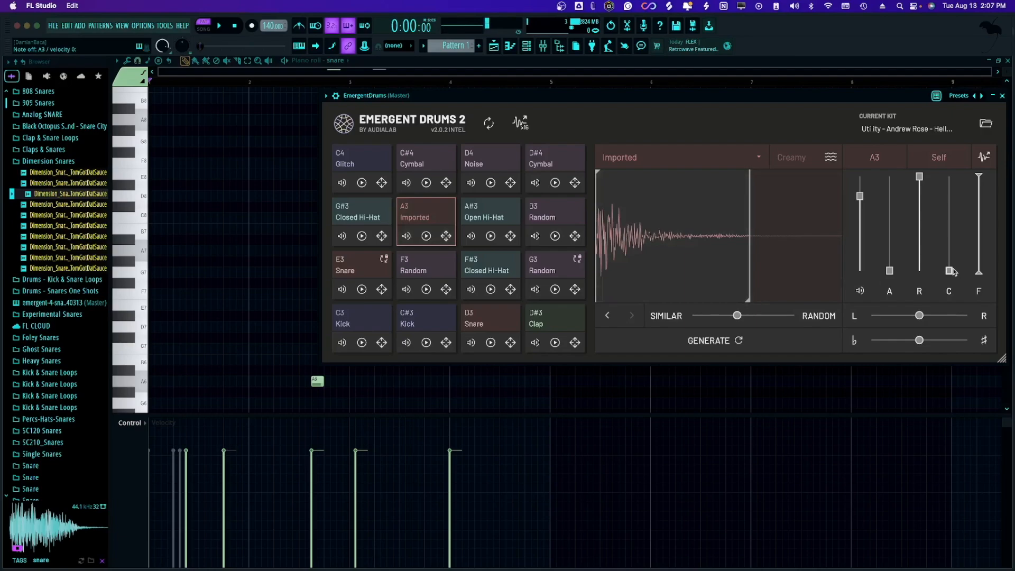
{"action": "left_click_drag", "start_coordinate": [949, 271], "coordinate": [949, 245]}
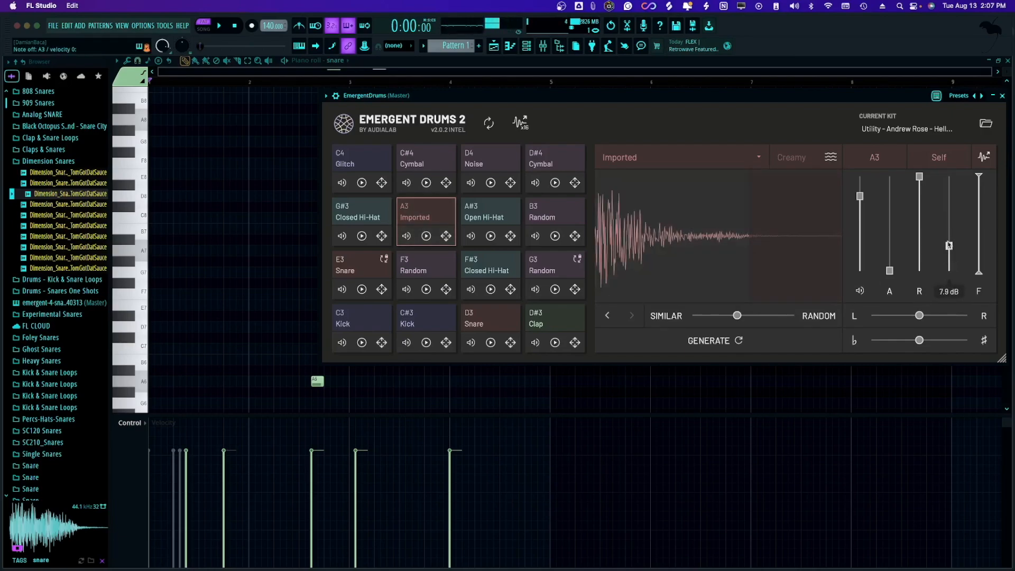
{"action": "left_click_drag", "start_coordinate": [920, 177], "coordinate": [917, 217]}
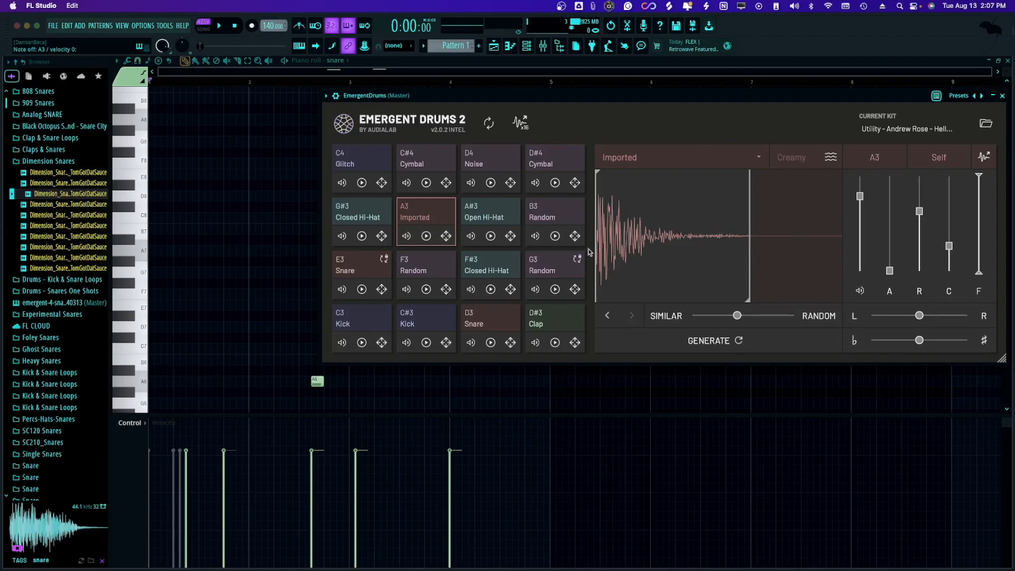
Preview the Dimension_Snare_Boat sample in the browser and move the EmergentDrums window closer to the browser.
{"action": "left_click", "coordinate": [58, 197]}
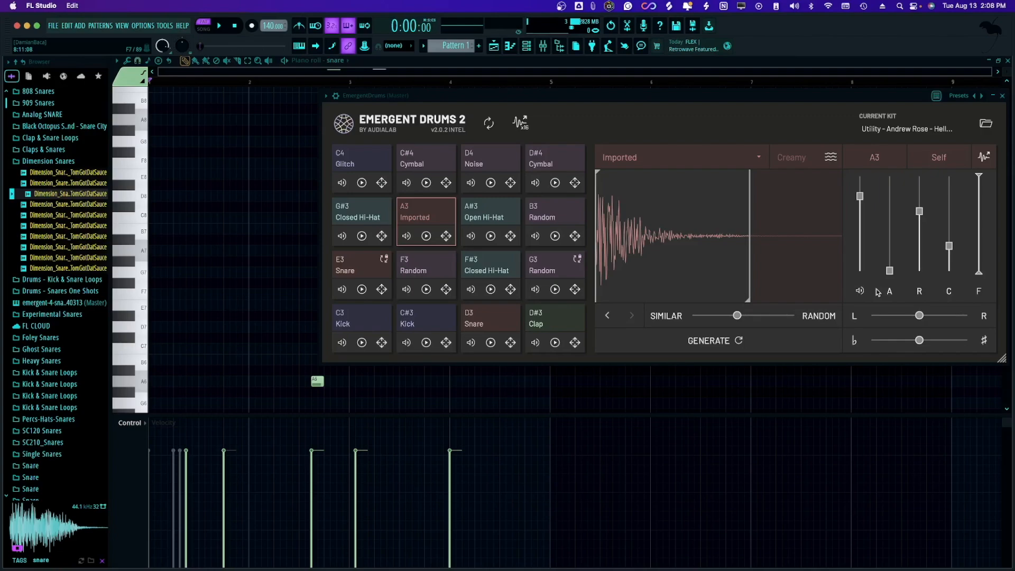
{"action": "mouse_move", "coordinate": [881, 293]}
{"action": "left_click_drag", "start_coordinate": [779, 99], "coordinate": [692, 96]}
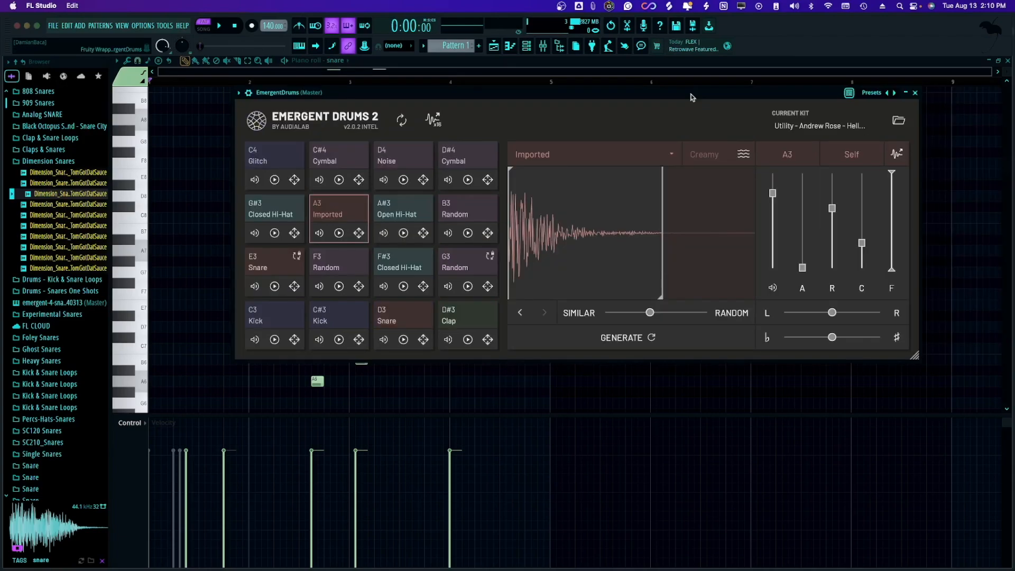